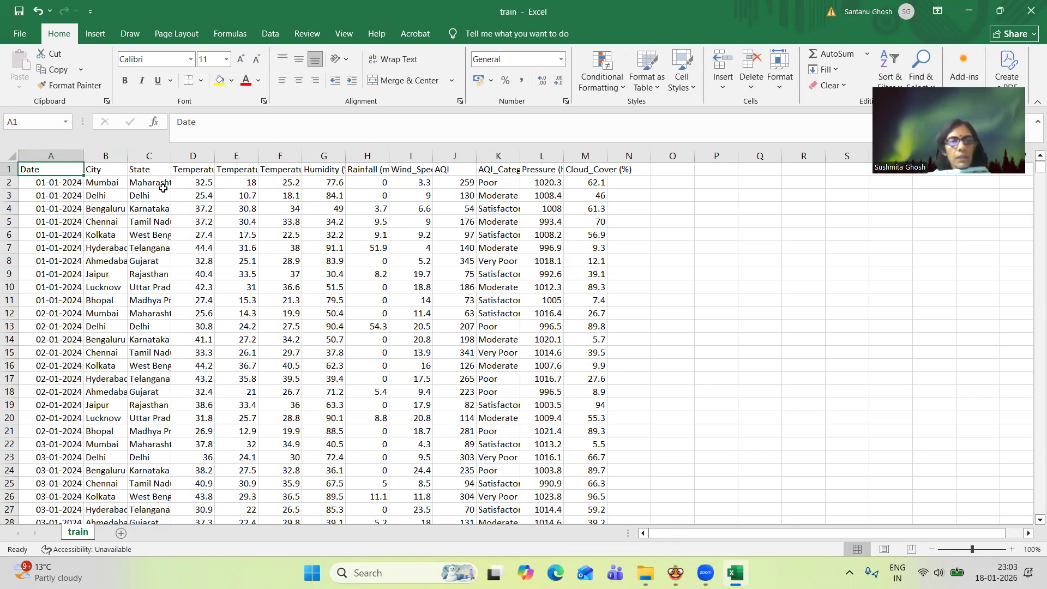
Wrap the text of the header row in the train sheet and make it bold
{"action": "left_click", "coordinate": [11, 168]}
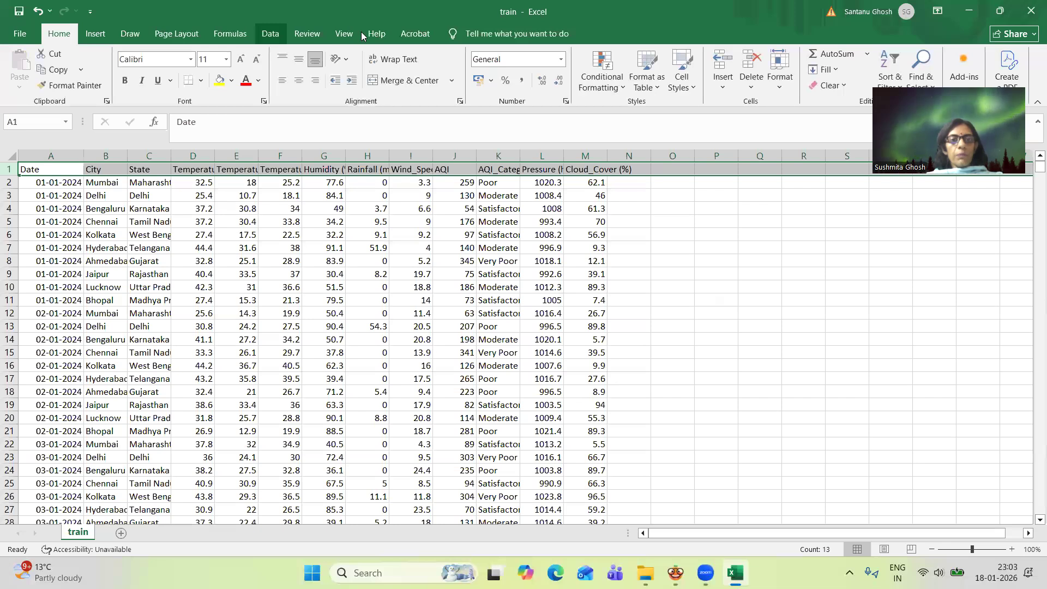
{"action": "left_click", "coordinate": [393, 59]}
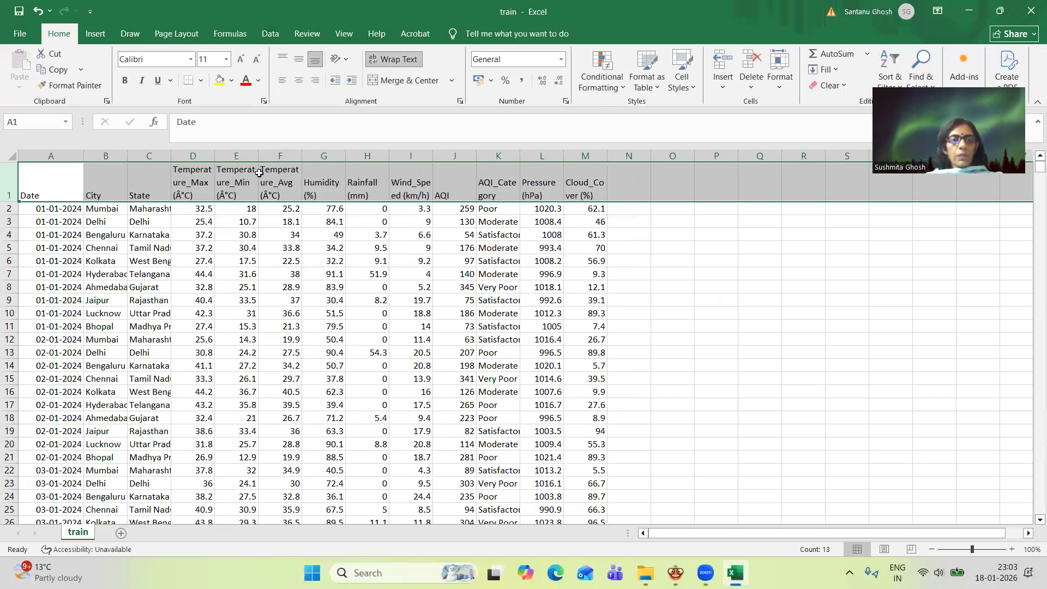
{"action": "left_click", "coordinate": [125, 81]}
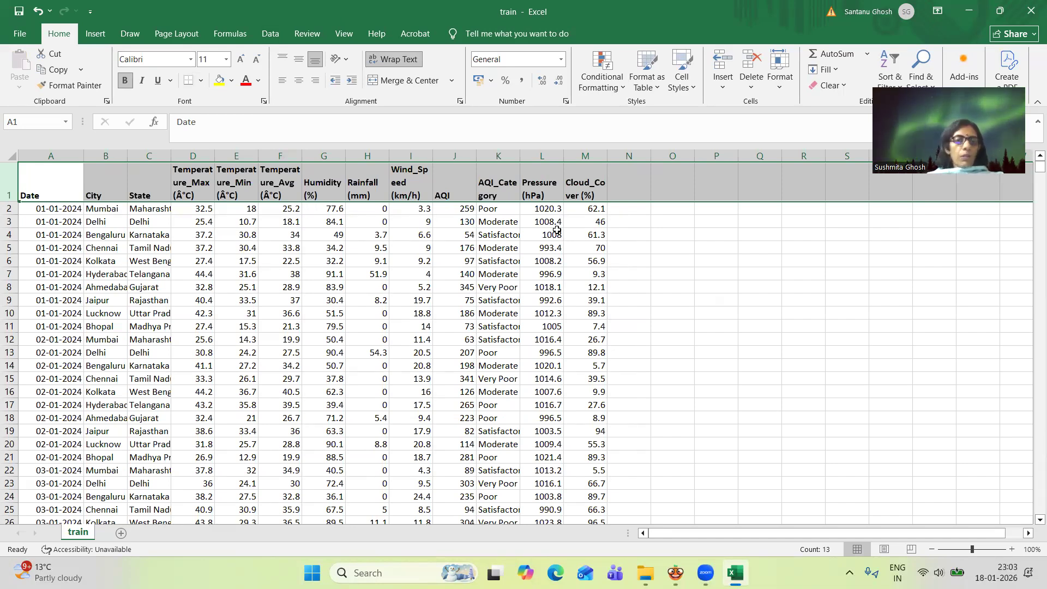
Widen the AQI_Category column so its header and category values fit on one line
{"action": "left_click", "coordinate": [514, 156]}
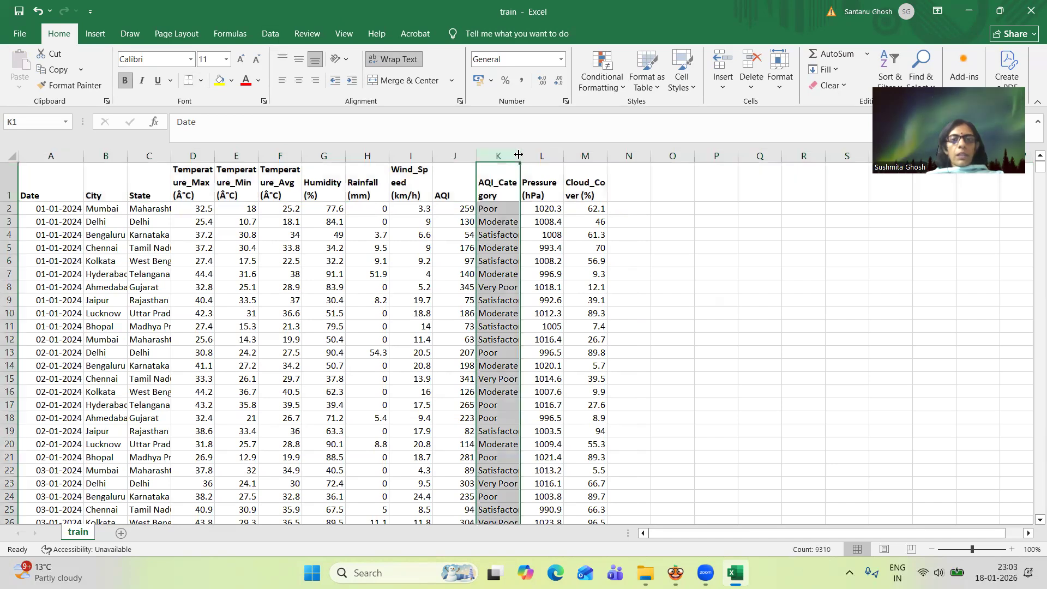
{"action": "right_click", "coordinate": [518, 157]}
{"action": "key", "text": "Escape"}
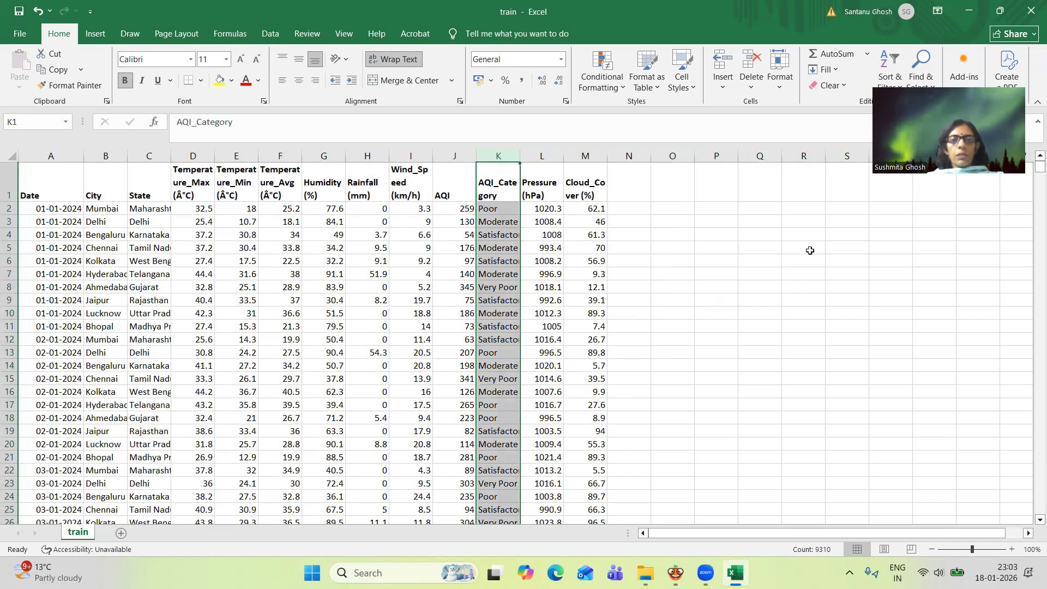
{"action": "left_click_drag", "start_coordinate": [520, 156], "coordinate": [554, 164]}
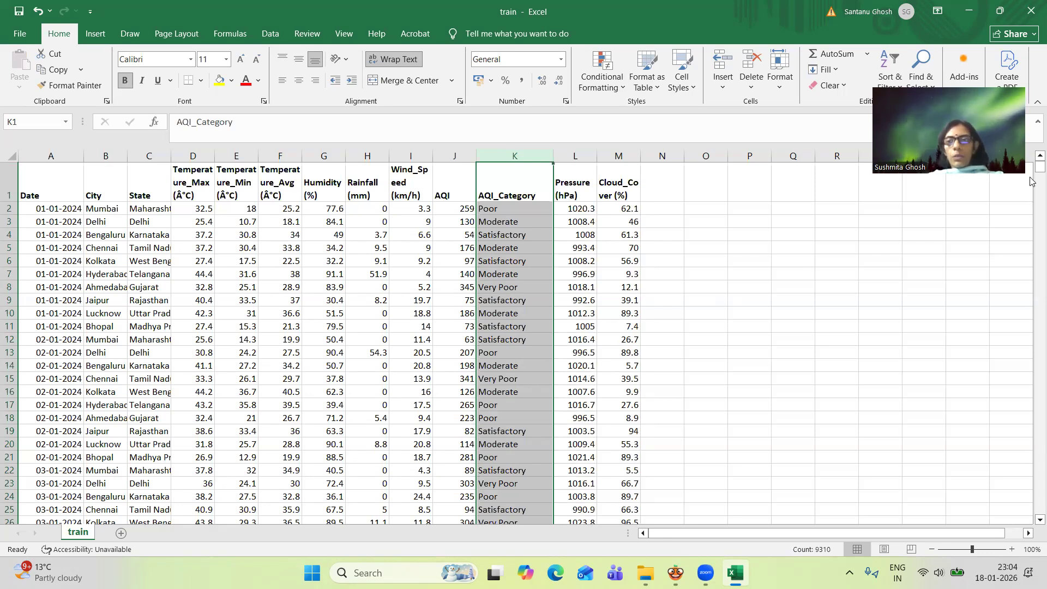
Check the train data down to its last row, then close the file and save the changes
{"action": "left_click_drag", "start_coordinate": [1030, 183], "coordinate": [1030, 523]}
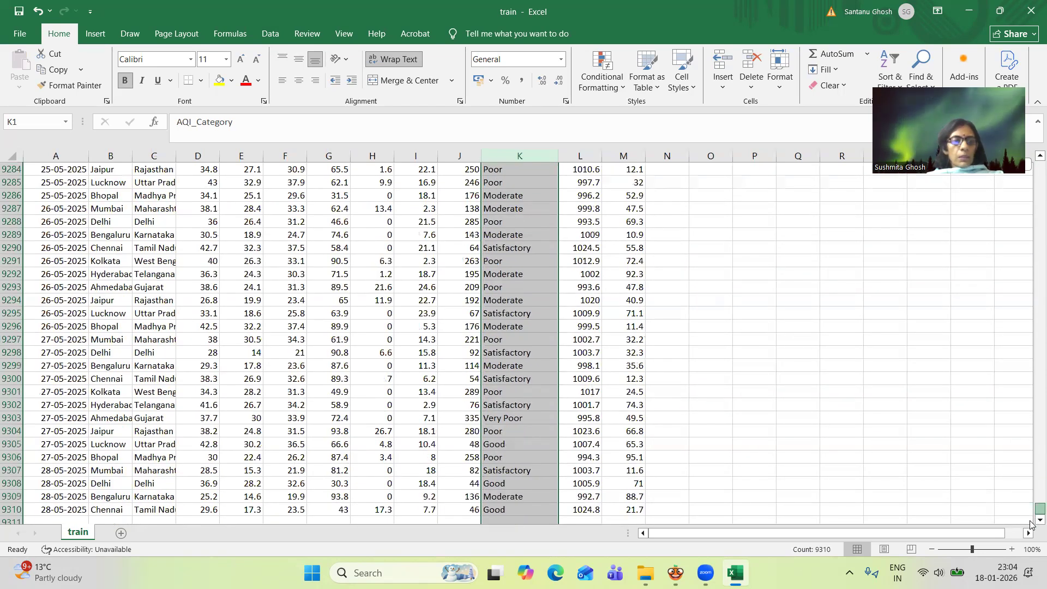
{"action": "left_click_drag", "start_coordinate": [1030, 524], "coordinate": [1001, 187]}
{"action": "left_click", "coordinate": [892, 261]}
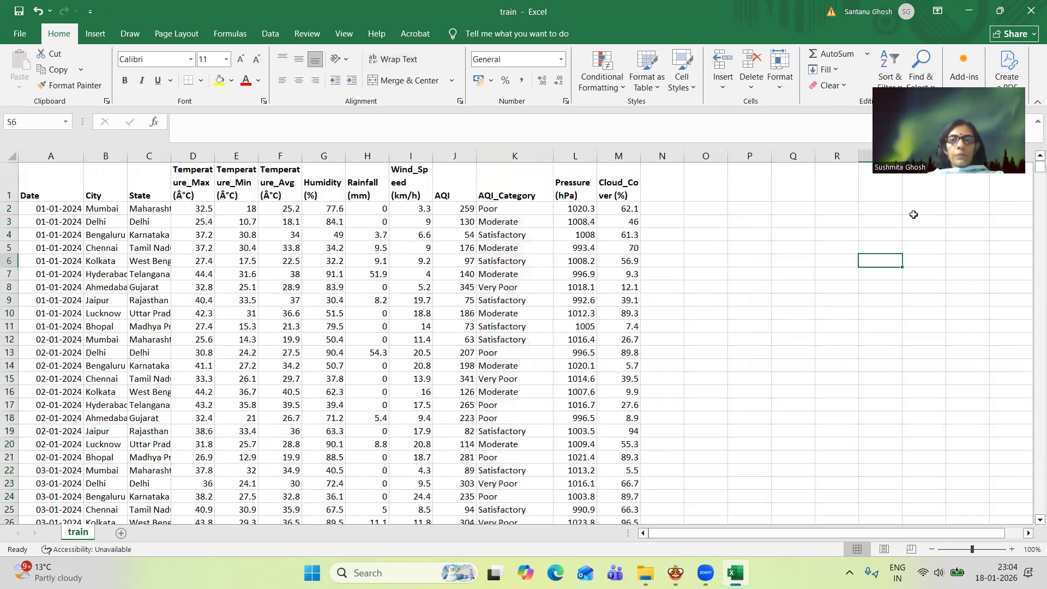
{"action": "left_click", "coordinate": [1030, 12]}
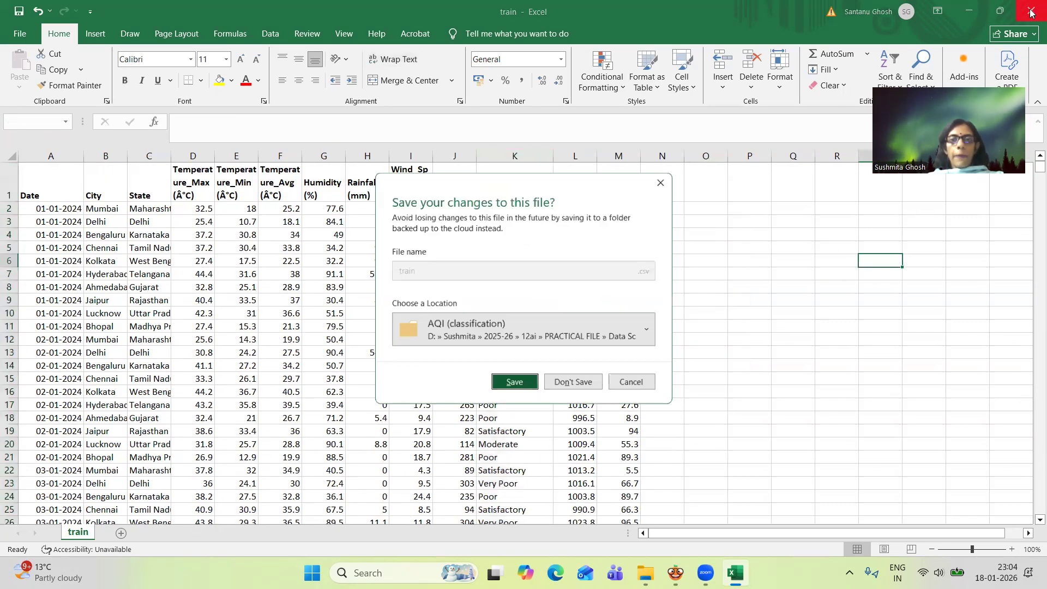
{"action": "left_click", "coordinate": [515, 384]}
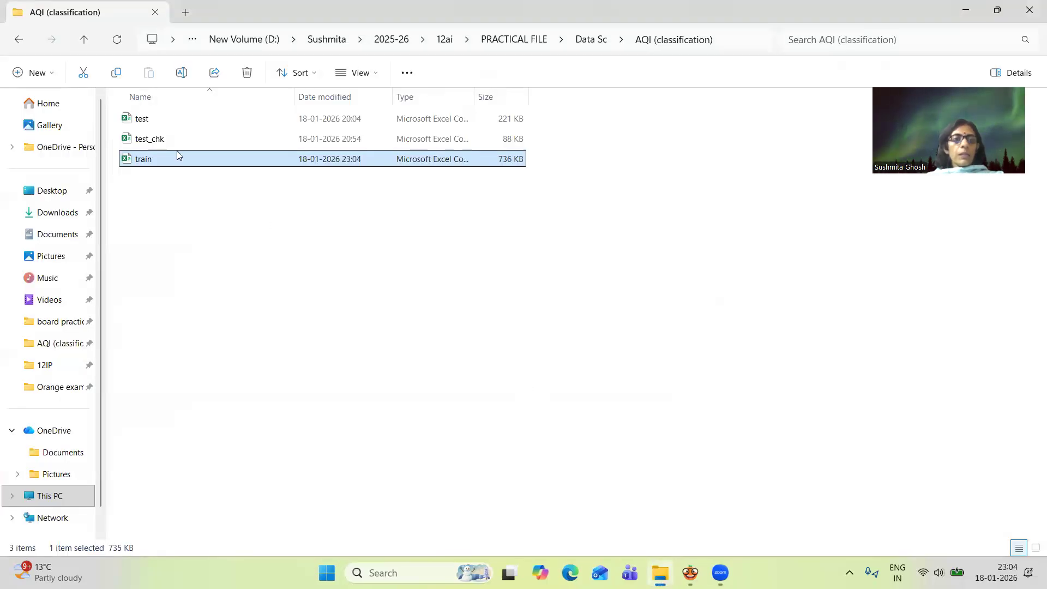
Open the test file, widen its Date column to show full dates, and save the changes on closing
{"action": "left_click", "coordinate": [153, 119]}
{"action": "double_click", "coordinate": [154, 118]}
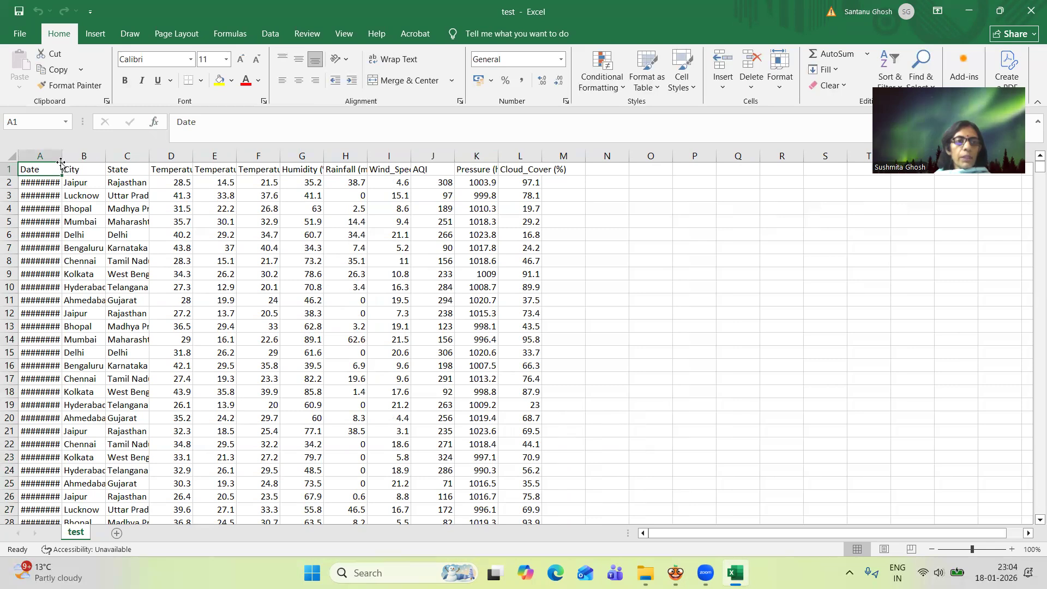
{"action": "left_click_drag", "start_coordinate": [58, 159], "coordinate": [78, 159]}
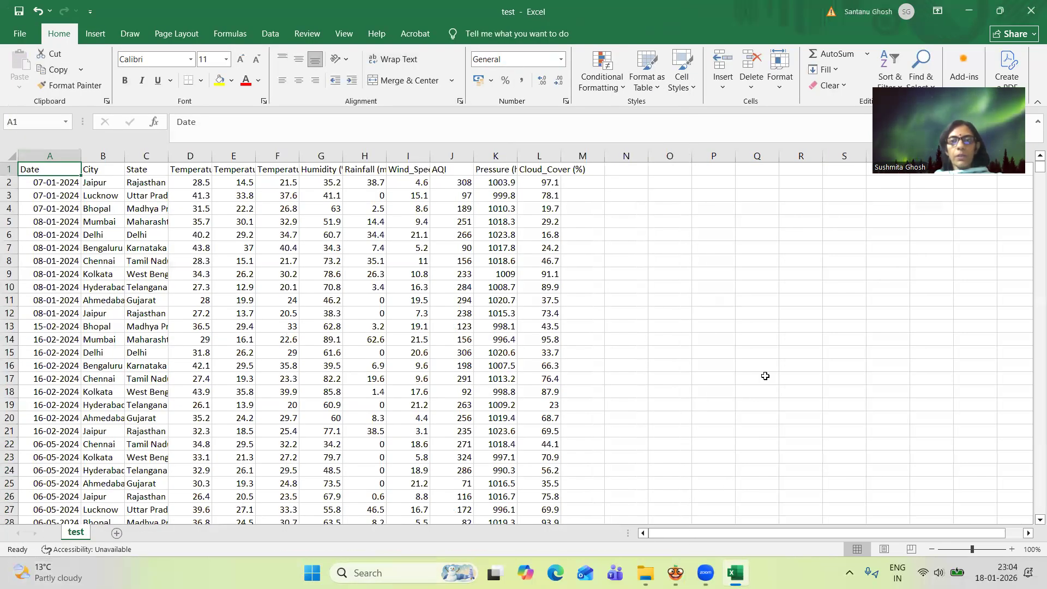
{"action": "left_click", "coordinate": [765, 376]}
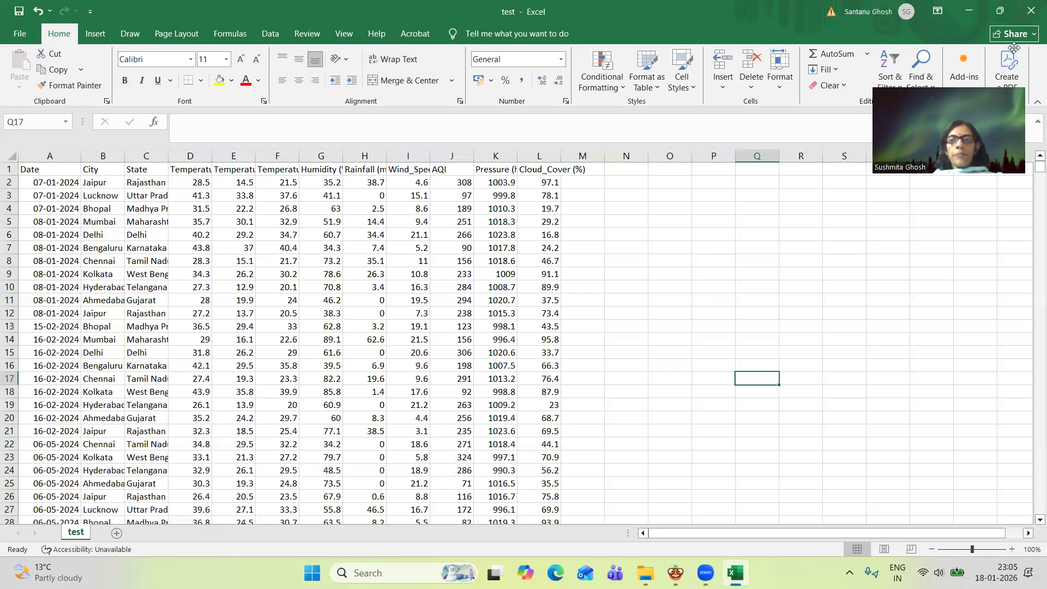
{"action": "left_click", "coordinate": [1034, 14]}
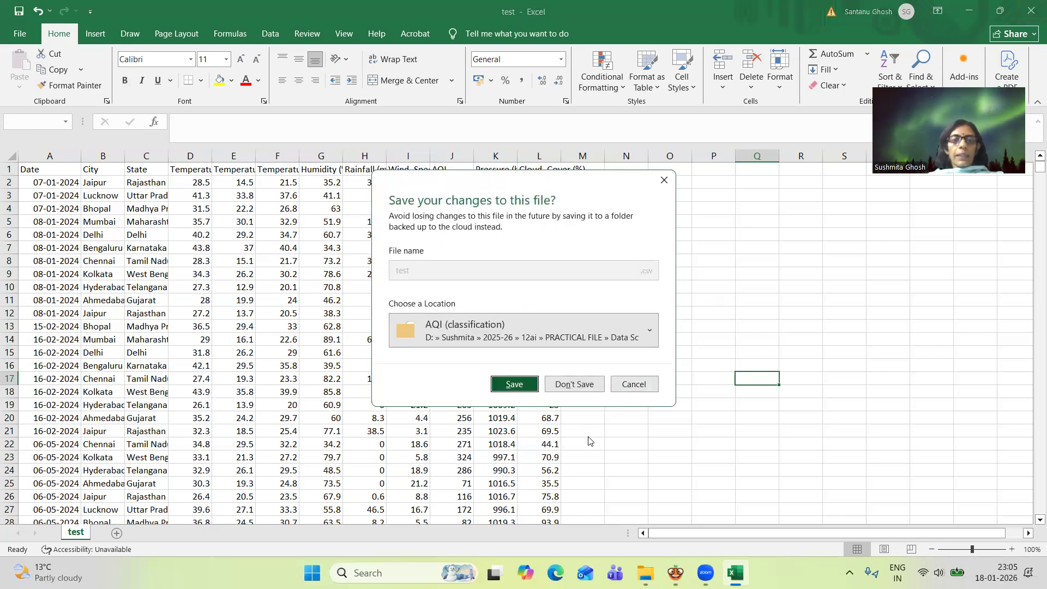
{"action": "left_click", "coordinate": [522, 386]}
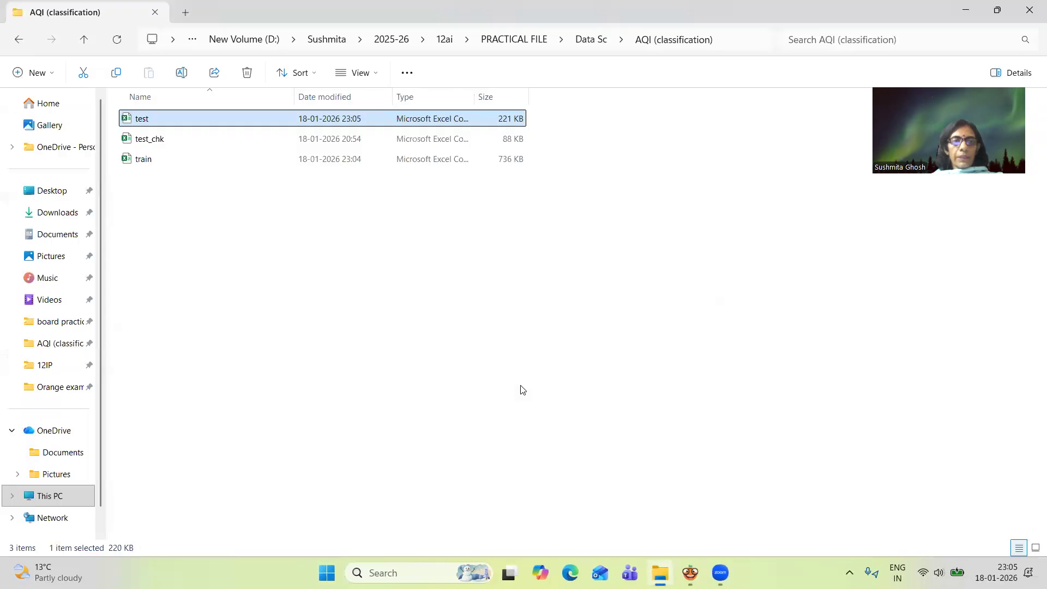
Widen the AQI_Category and Date columns in the test_chk file and save the changes on closing
{"action": "double_click", "coordinate": [188, 145]}
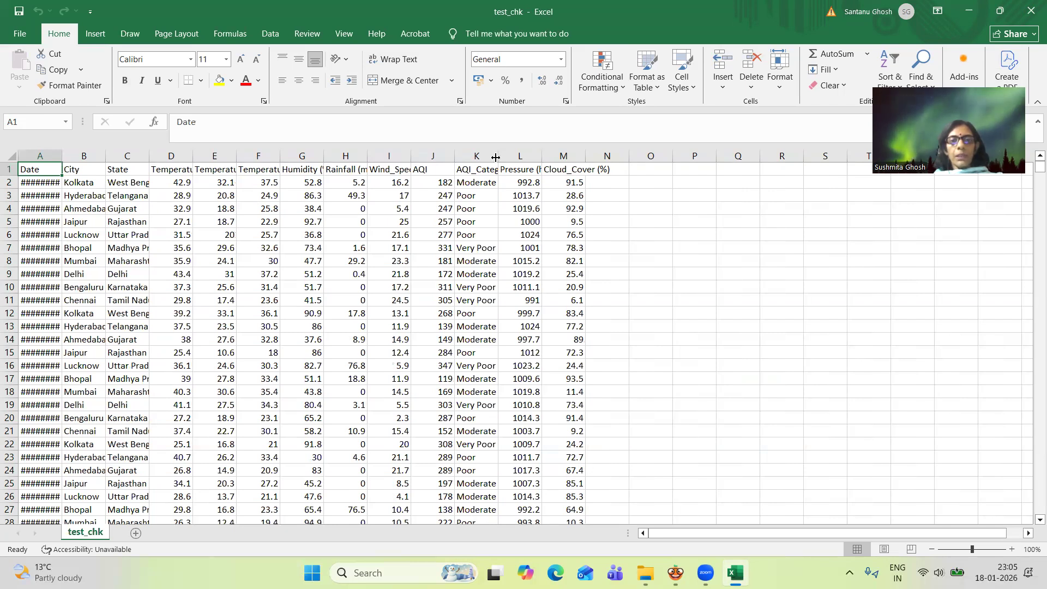
{"action": "left_click_drag", "start_coordinate": [497, 157], "coordinate": [536, 162]}
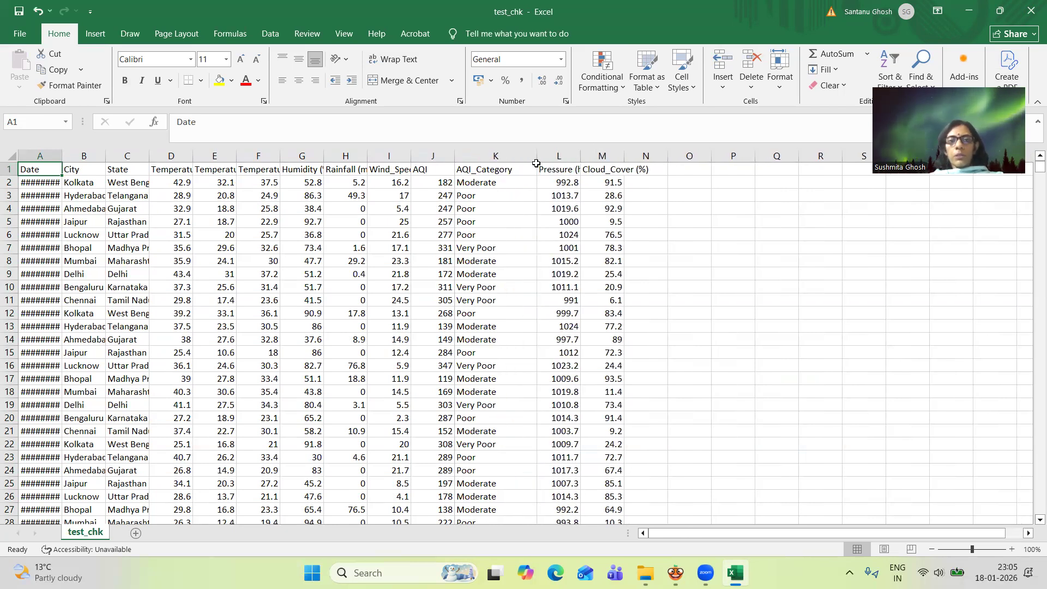
{"action": "left_click_drag", "start_coordinate": [57, 158], "coordinate": [104, 167]}
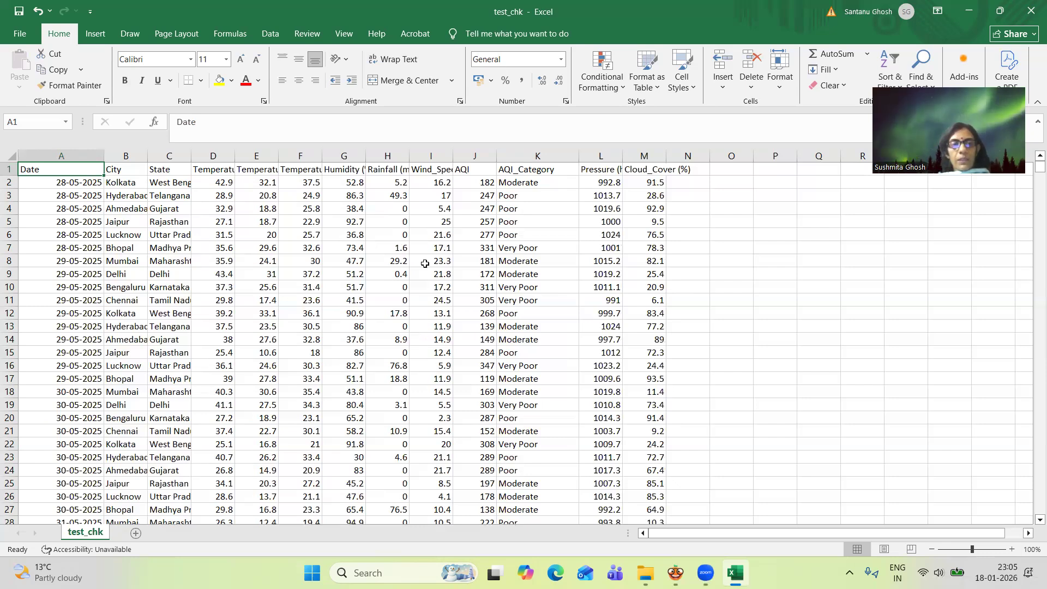
{"action": "left_click", "coordinate": [555, 150]}
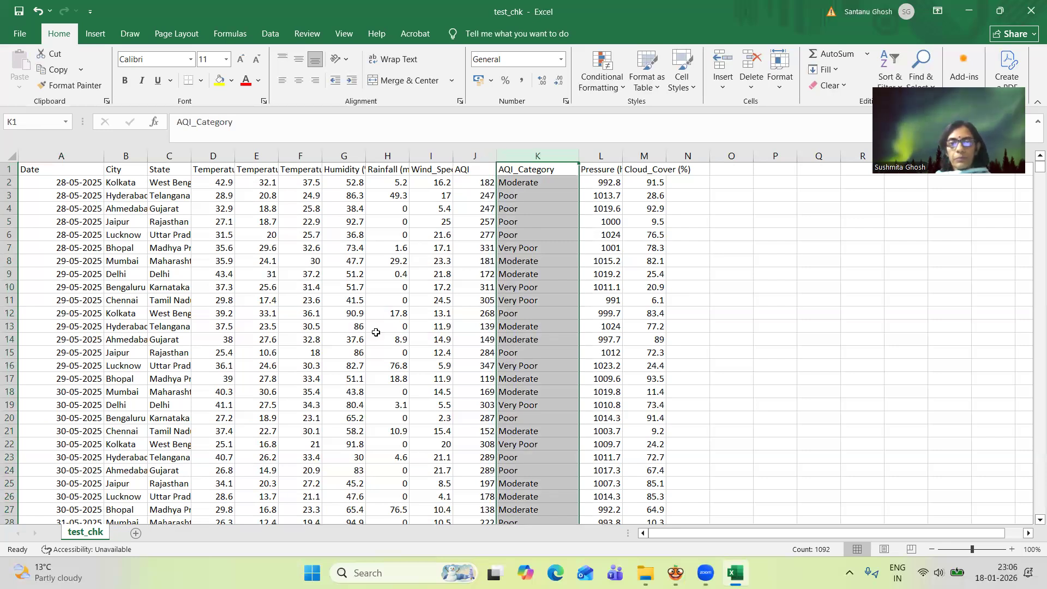
{"action": "left_click", "coordinate": [1030, 6]}
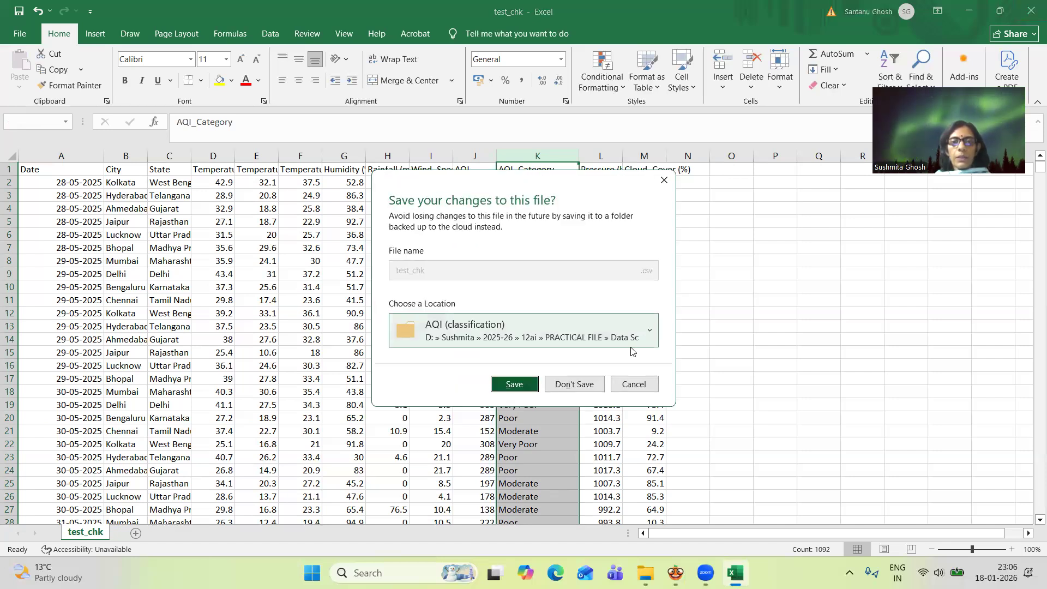
{"action": "left_click", "coordinate": [514, 385]}
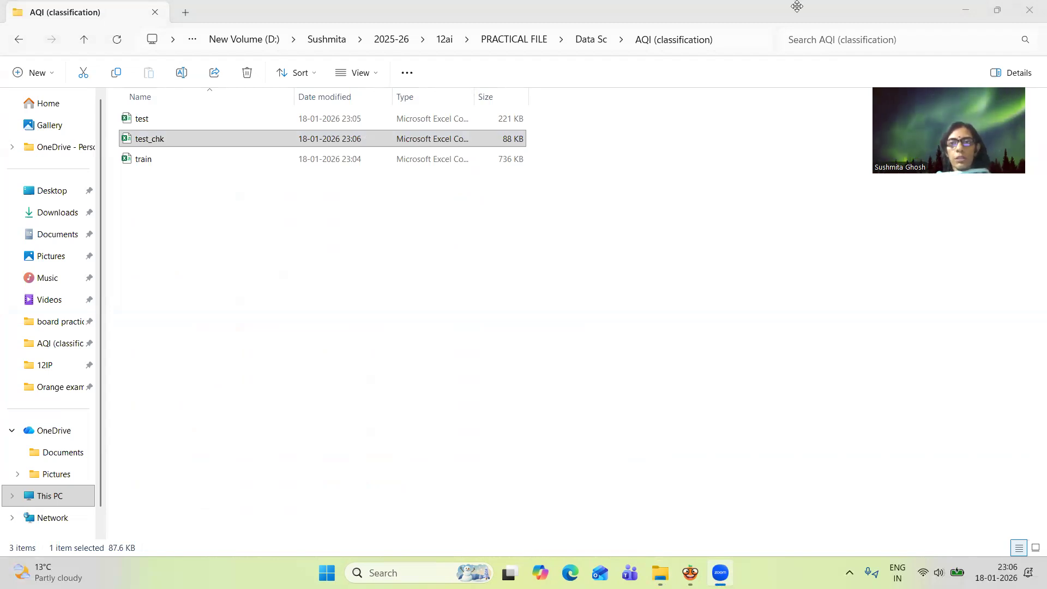
Switch to Orange and add a CSV File Import widget to the empty canvas
{"action": "left_click", "coordinate": [969, 7]}
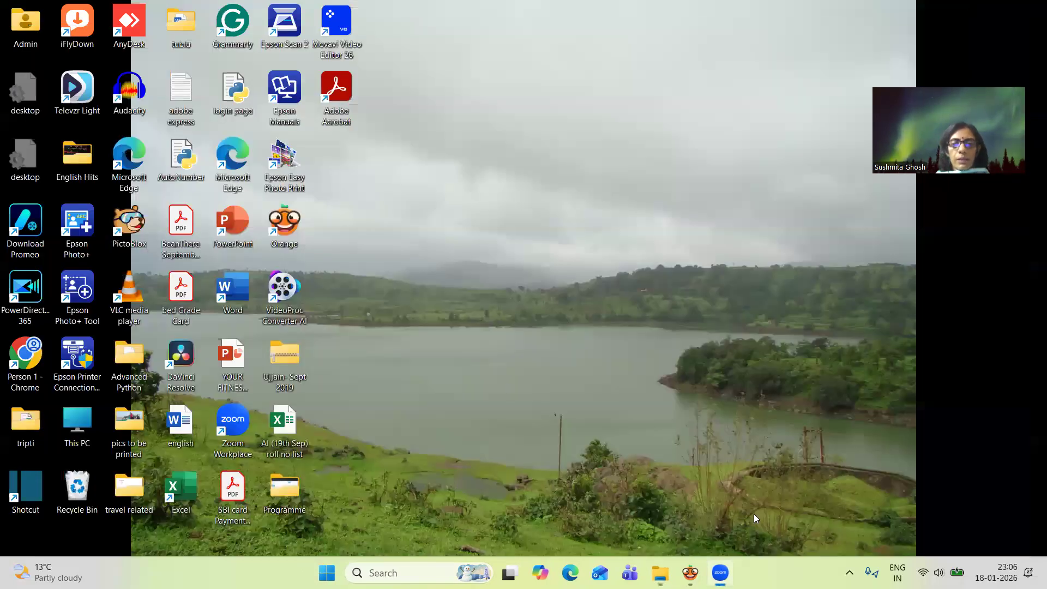
{"action": "left_click", "coordinate": [689, 573]}
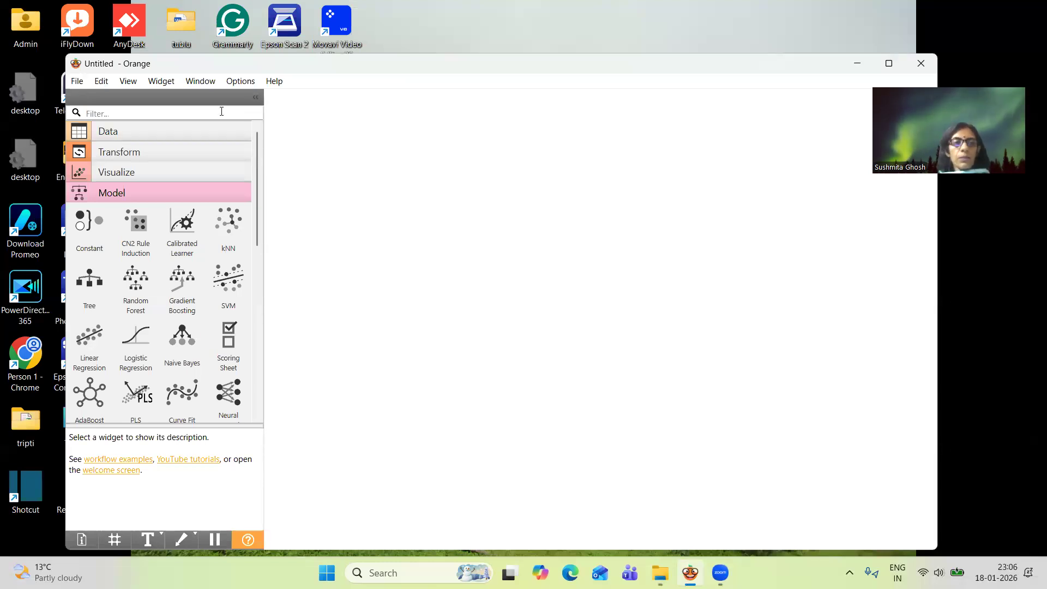
{"action": "left_click", "coordinate": [126, 135]}
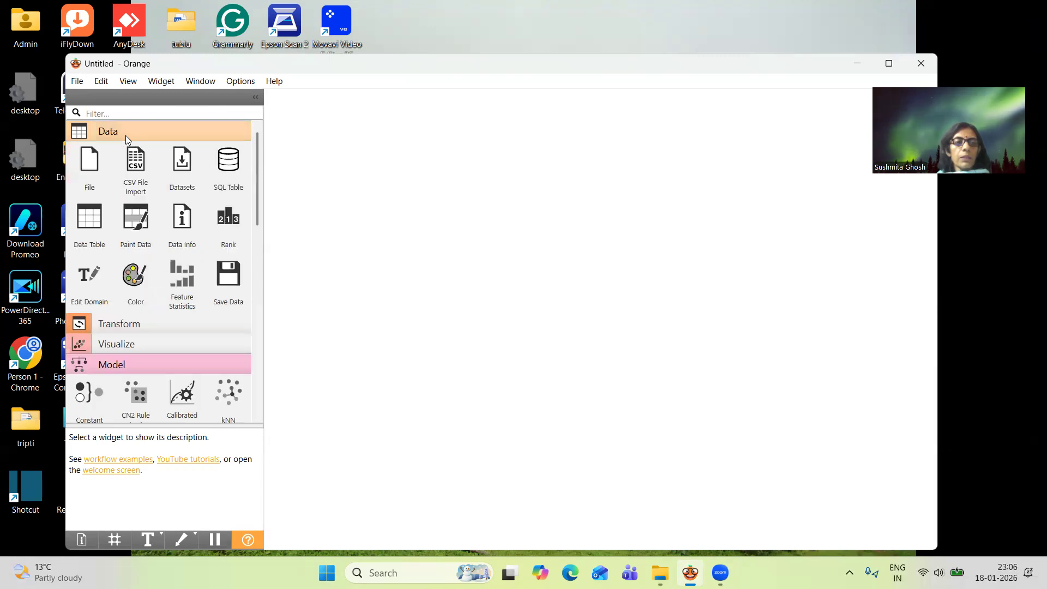
{"action": "left_click", "coordinate": [137, 163]}
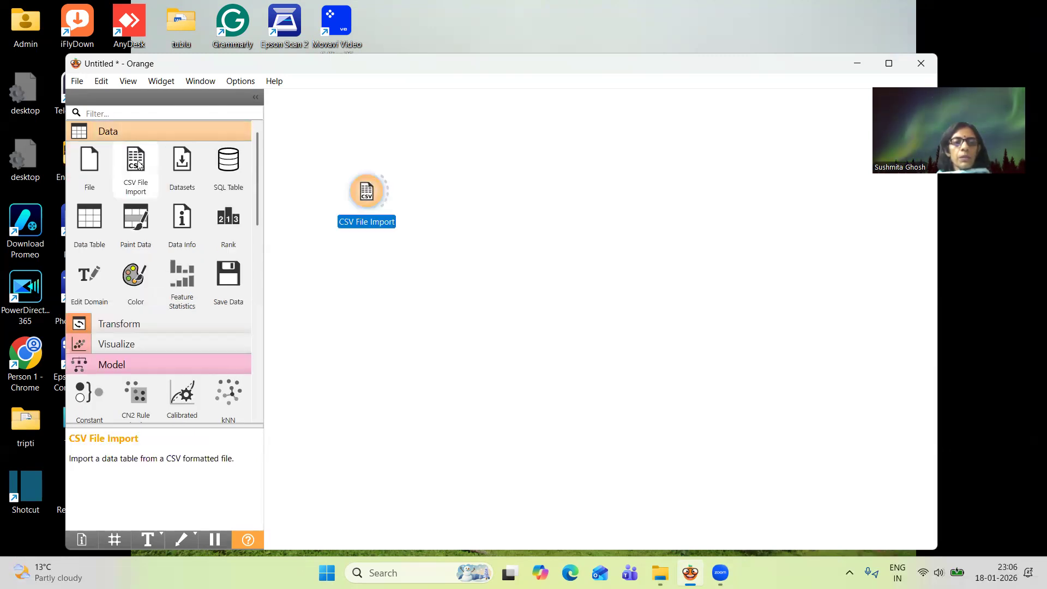
Load the train file from the AQI (classification) folder into CSV File Import with the default import options
{"action": "double_click", "coordinate": [369, 197]}
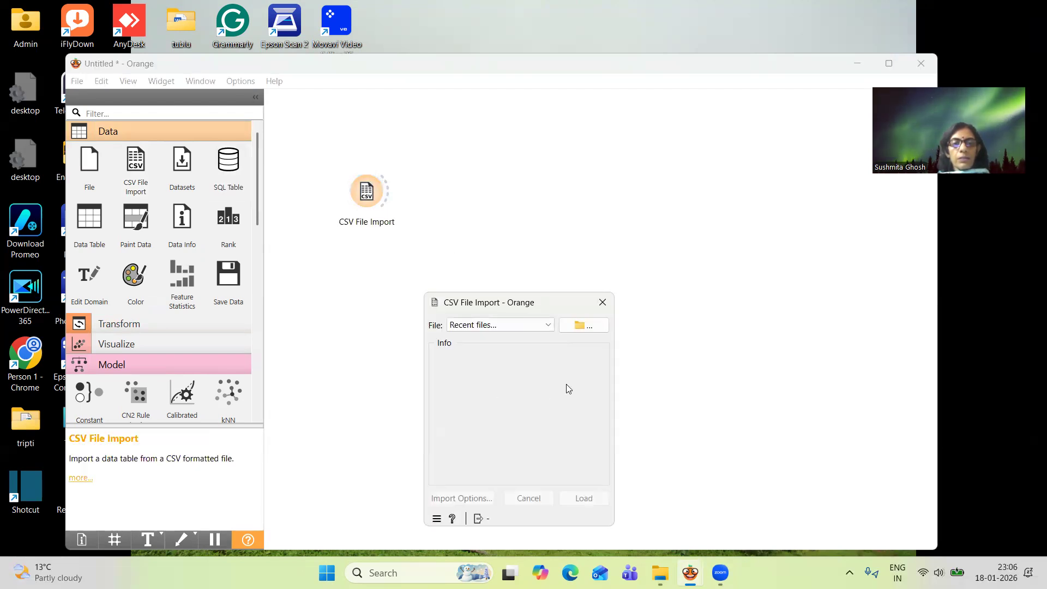
{"action": "left_click", "coordinate": [585, 325]}
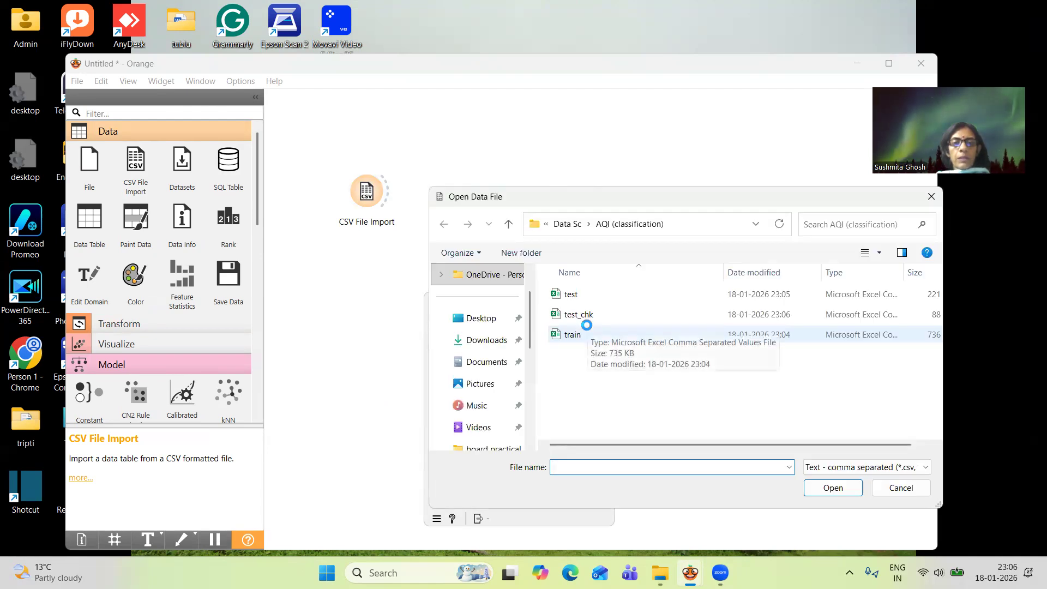
{"action": "left_click", "coordinate": [584, 334]}
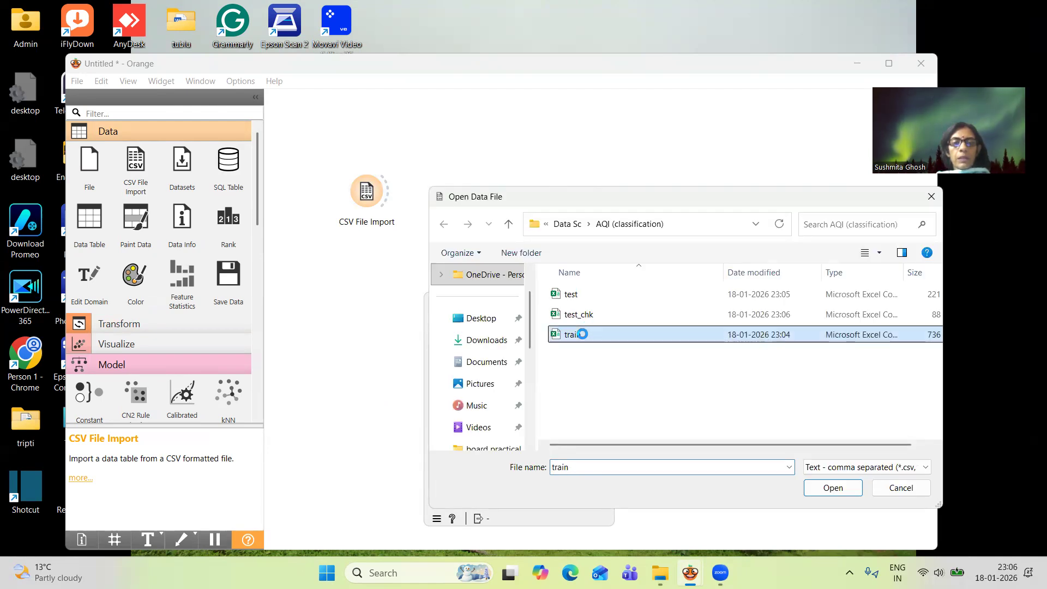
{"action": "left_click", "coordinate": [823, 488]}
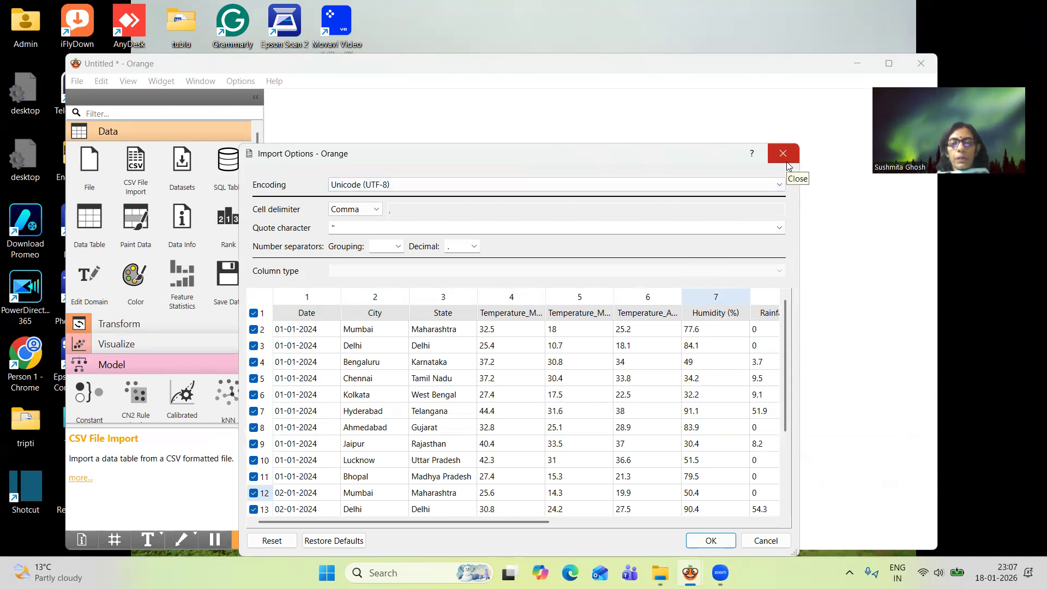
{"action": "left_click", "coordinate": [708, 540]}
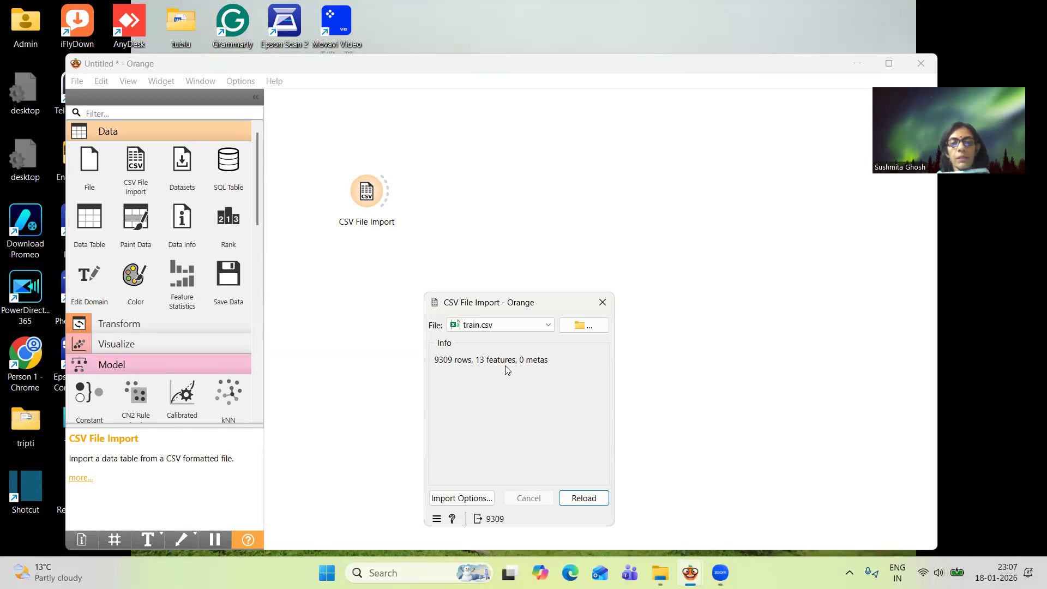
{"action": "left_click", "coordinate": [605, 294]}
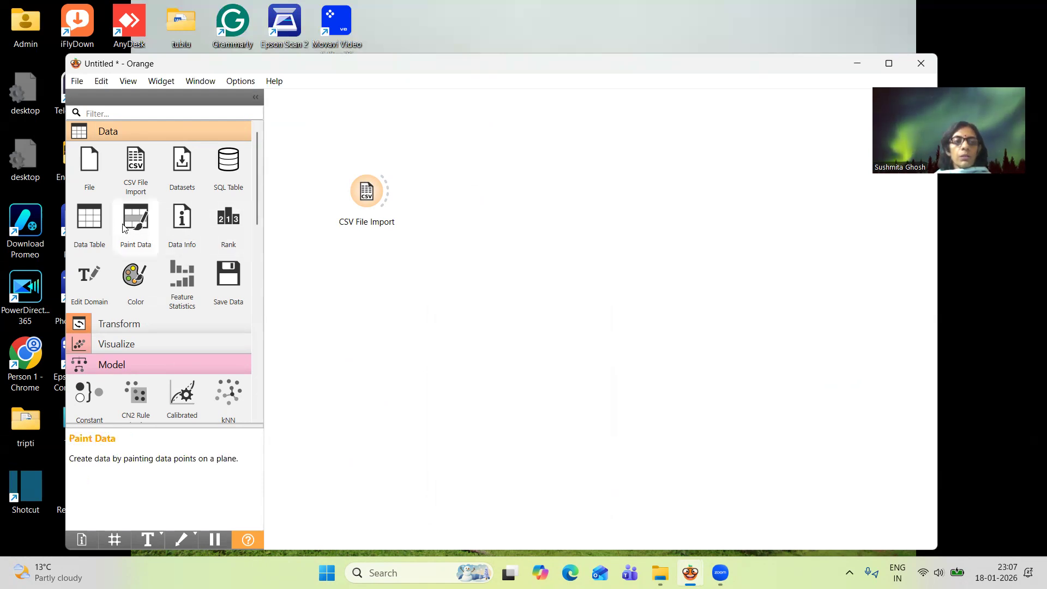
Add a Data Table widget, place it above CSV File Import on the canvas, and connect the import to it
{"action": "left_click", "coordinate": [96, 225]}
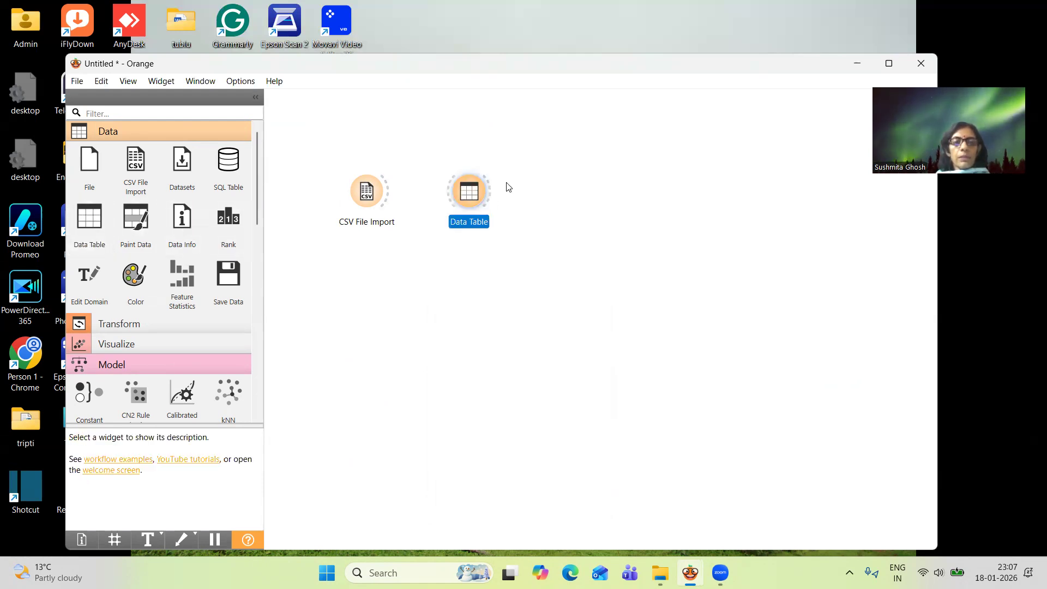
{"action": "left_click_drag", "start_coordinate": [473, 196], "coordinate": [463, 120]}
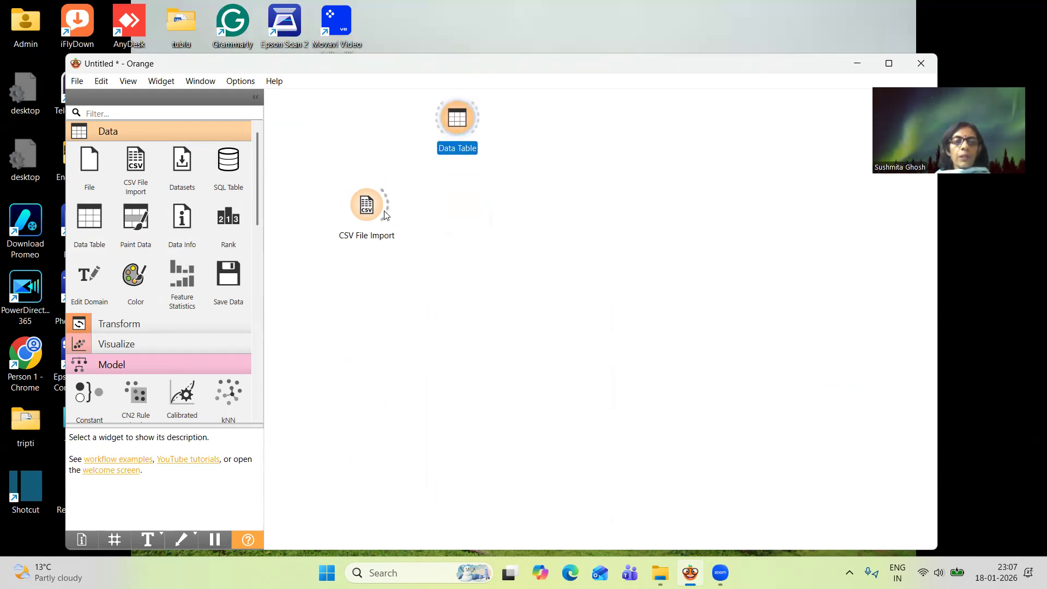
{"action": "left_click_drag", "start_coordinate": [387, 208], "coordinate": [456, 166]}
Open the Data Table and examine the imported training data across to the Cloud_Cover (%) column
{"action": "double_click", "coordinate": [456, 166]}
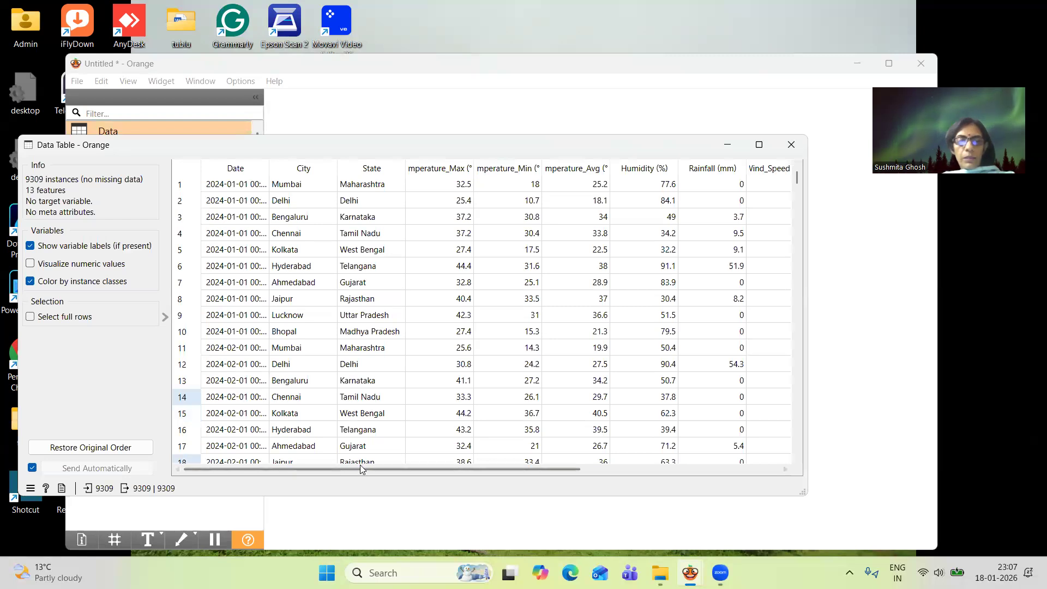
{"action": "left_click_drag", "start_coordinate": [360, 469], "coordinate": [602, 526]}
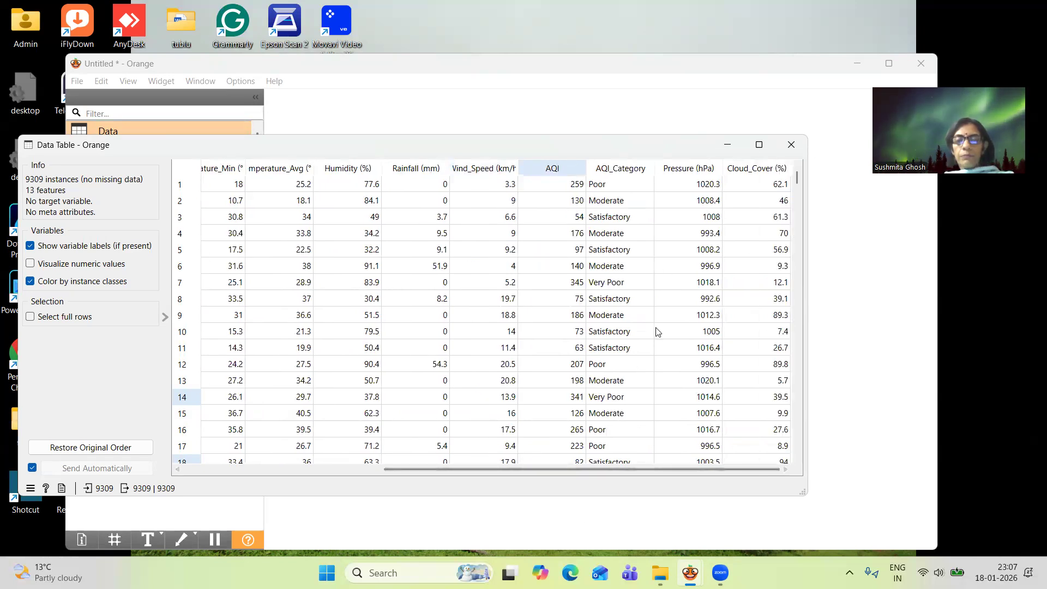
Close the Data Table, add a Feature Statistics widget below it on the canvas, and connect CSV File Import to it
{"action": "left_click", "coordinate": [797, 152]}
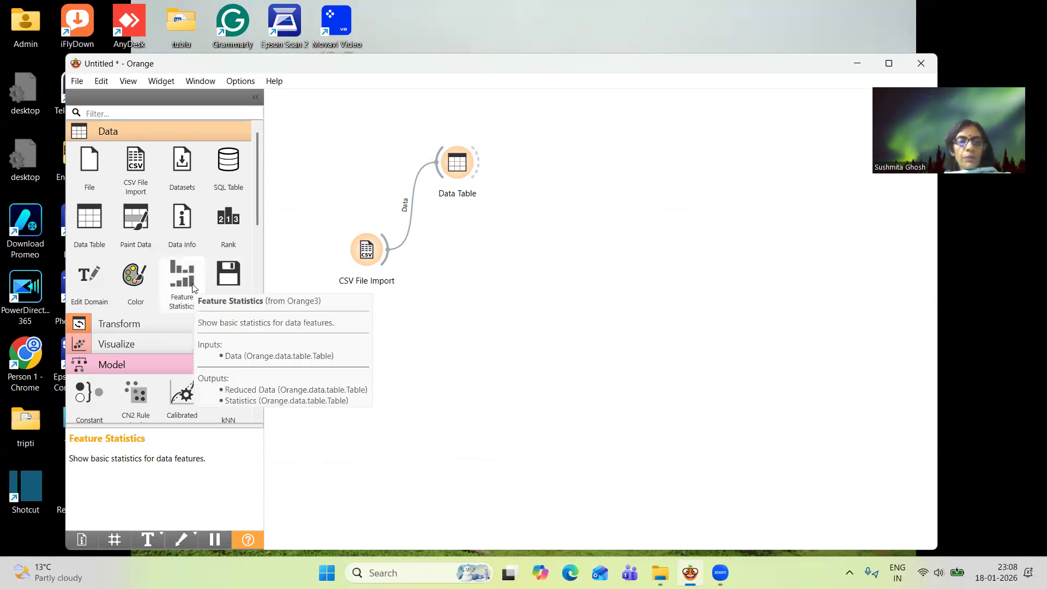
{"action": "left_click_drag", "start_coordinate": [192, 286], "coordinate": [505, 237]}
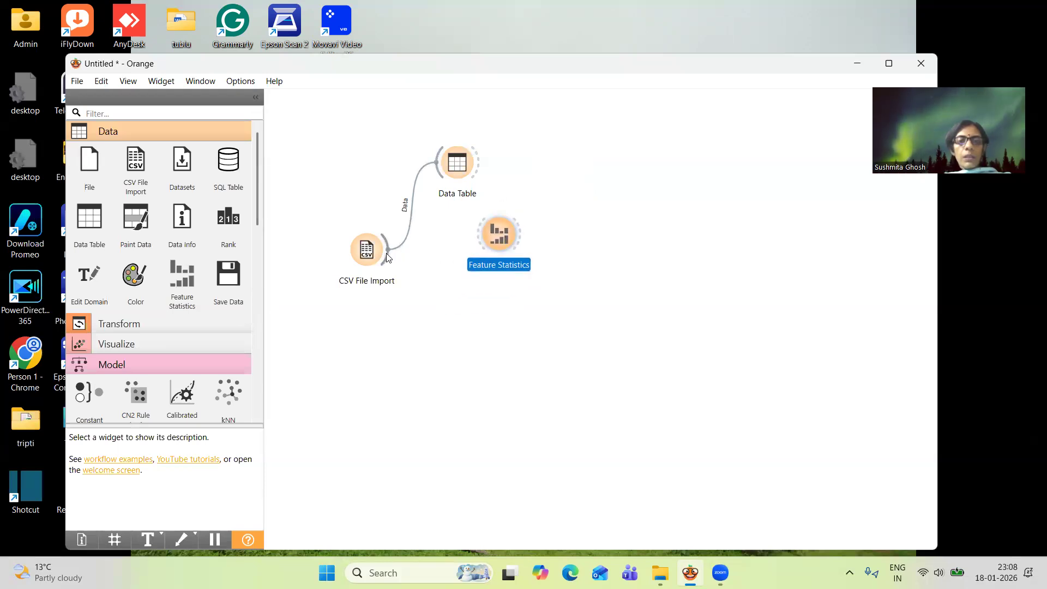
{"action": "left_click_drag", "start_coordinate": [387, 258], "coordinate": [484, 235]}
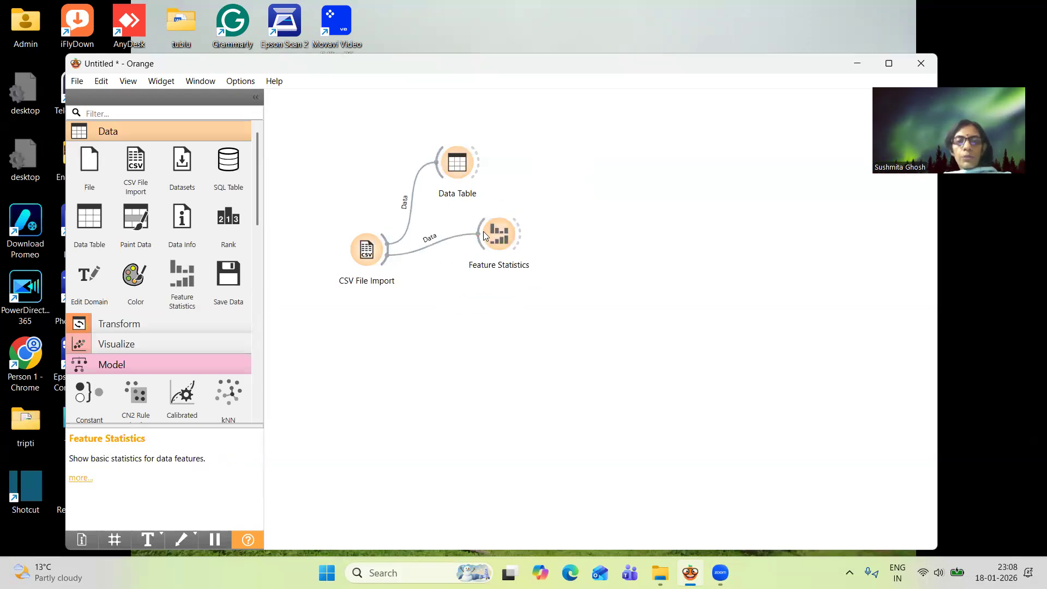
Open Feature Statistics and examine the statistics of all training columns down to AQI_Category
{"action": "double_click", "coordinate": [499, 234]}
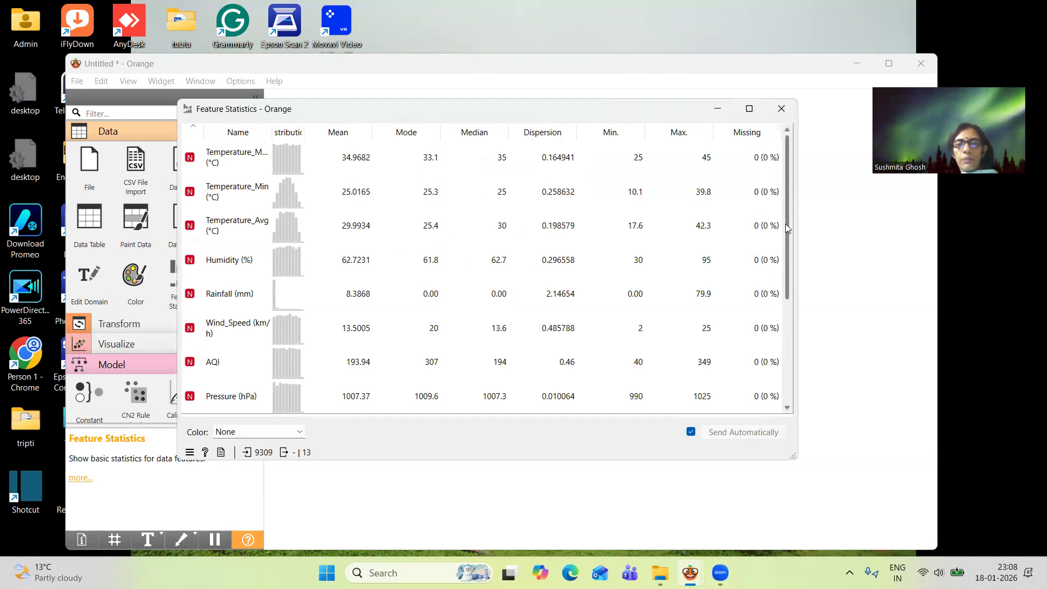
{"action": "left_click_drag", "start_coordinate": [785, 223], "coordinate": [775, 374]}
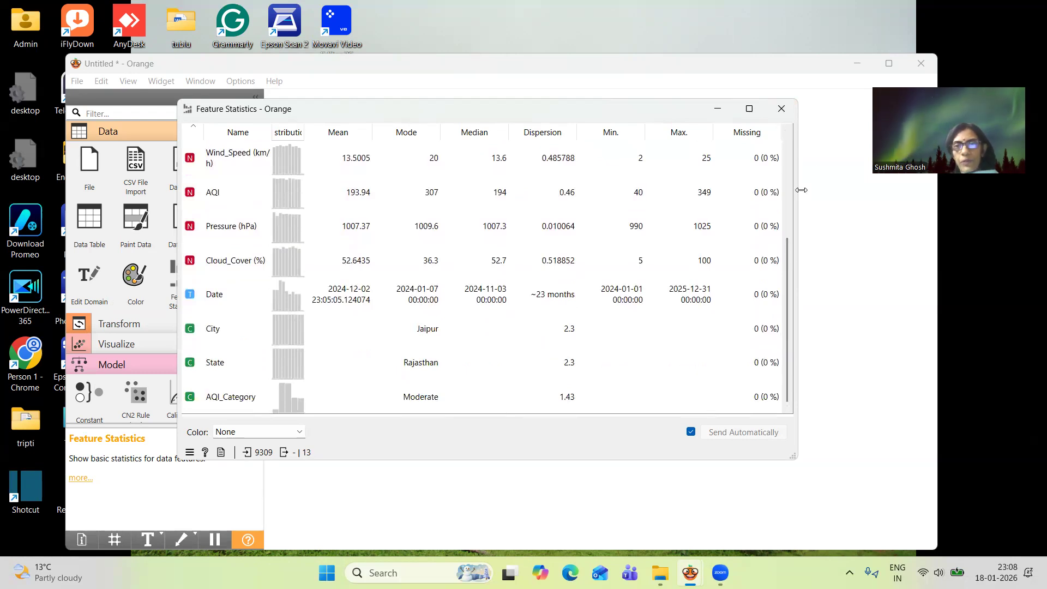
{"action": "left_click", "coordinate": [781, 109]}
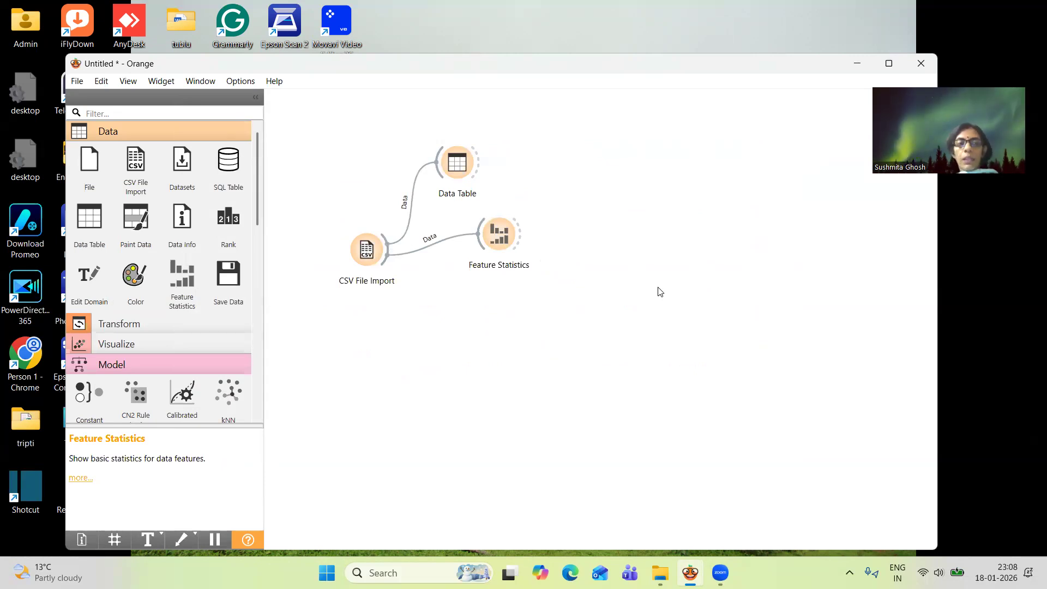
Move the Feature Statistics widget up beside the Data Table to free space on the canvas
{"action": "left_click", "coordinate": [234, 321]}
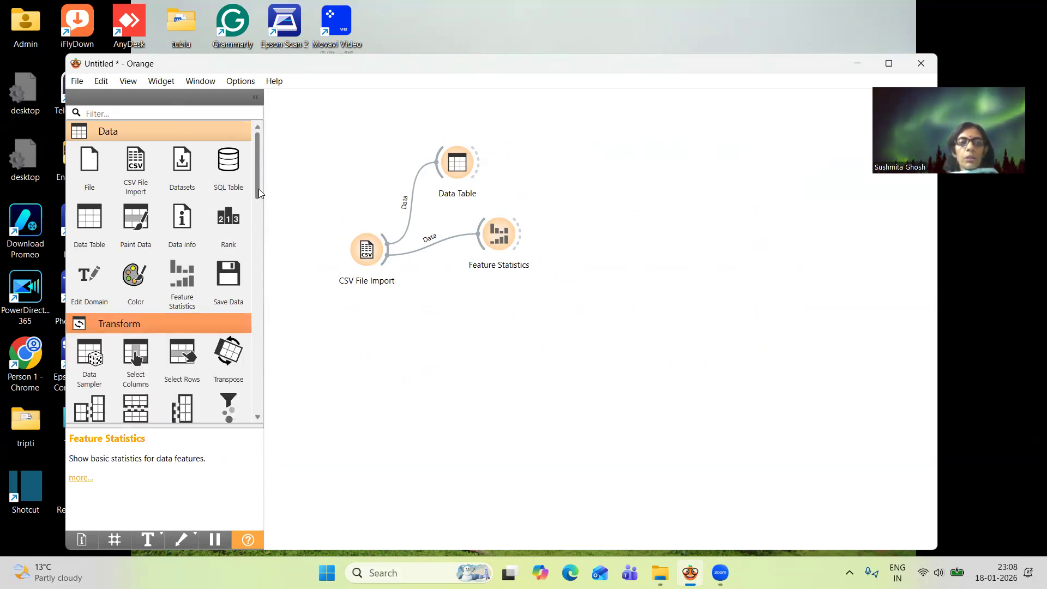
{"action": "left_click_drag", "start_coordinate": [260, 192], "coordinate": [265, 240]}
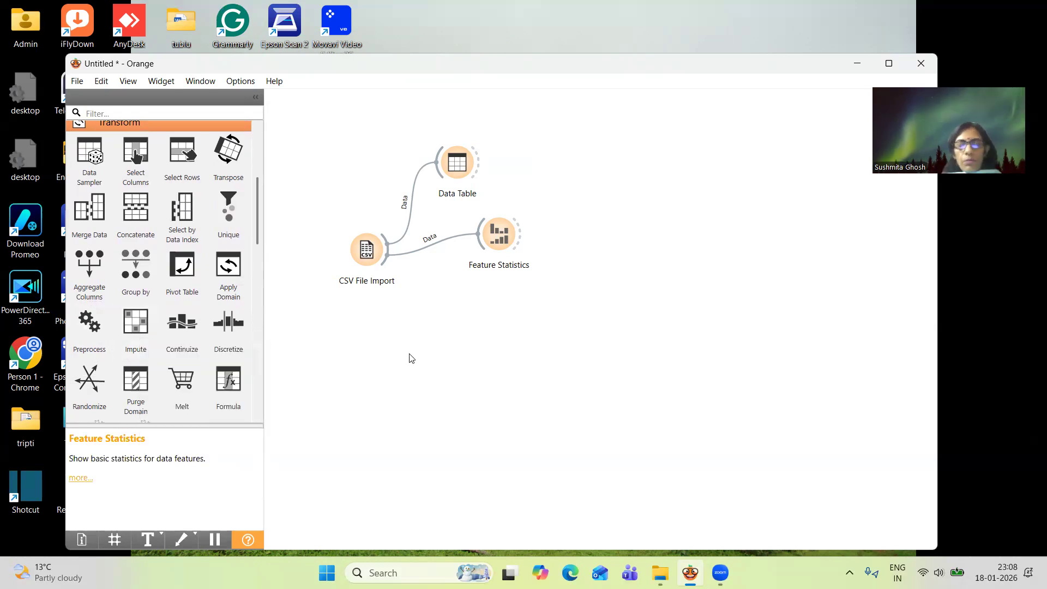
{"action": "left_click_drag", "start_coordinate": [502, 240], "coordinate": [533, 182]}
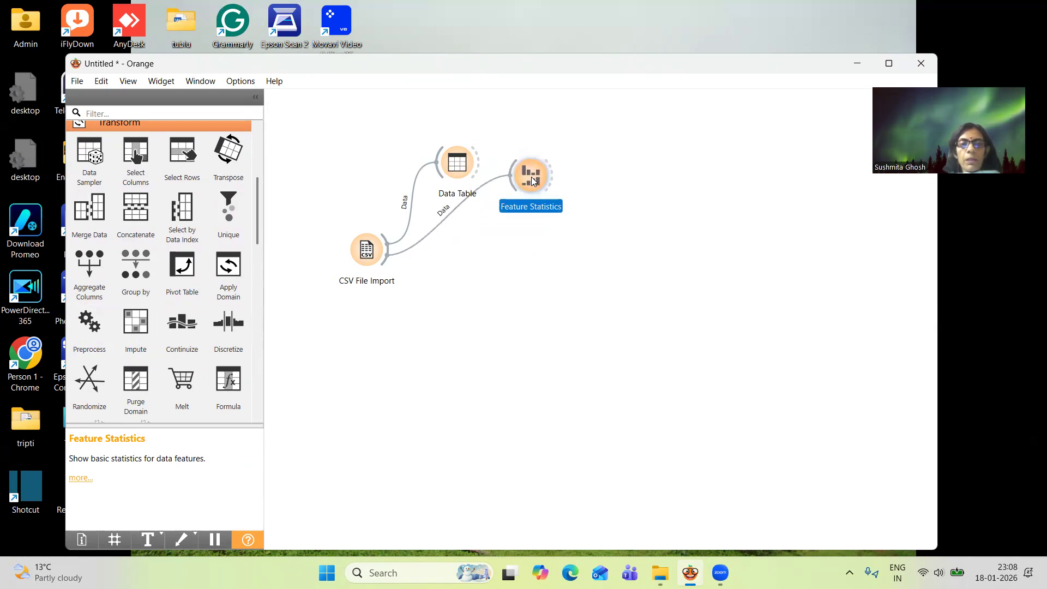
{"action": "left_click", "coordinate": [478, 289]}
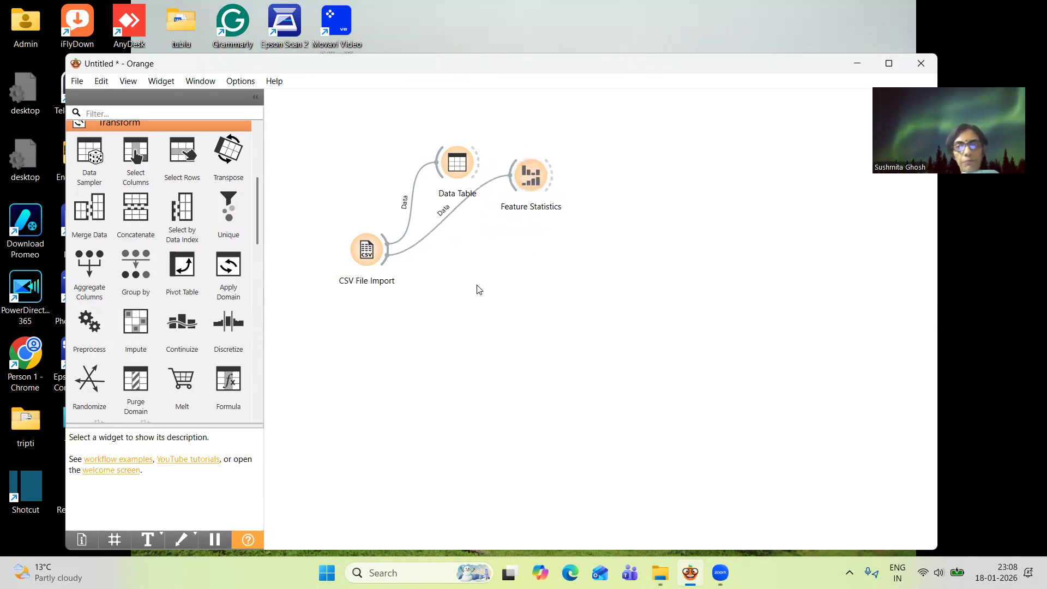
Add a Select Columns widget below Feature Statistics and connect CSV File Import to it
{"action": "left_click", "coordinate": [230, 125]}
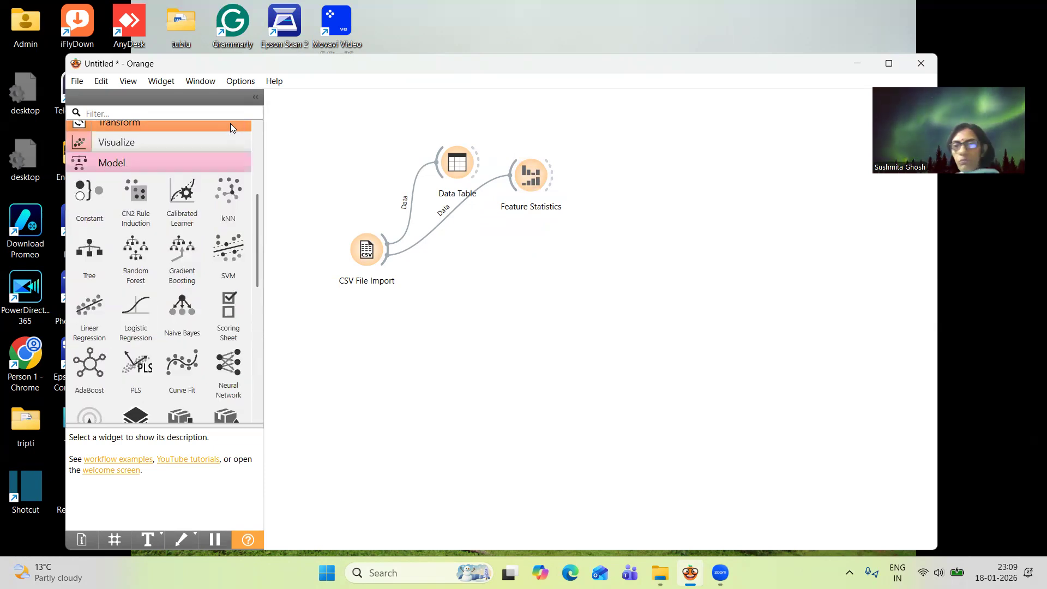
{"action": "left_click", "coordinate": [230, 123]}
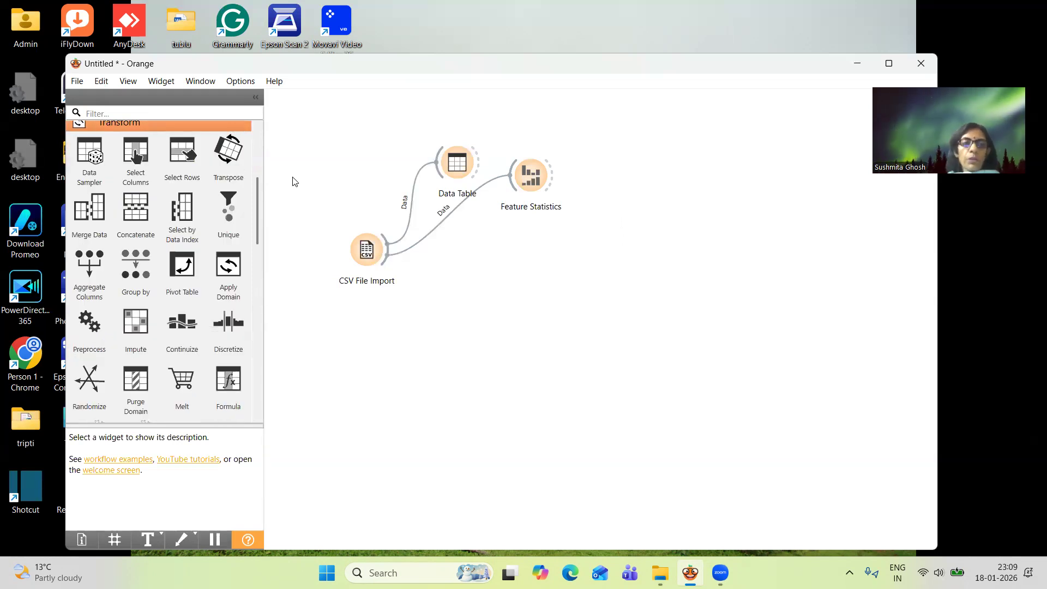
{"action": "left_click", "coordinate": [137, 157]}
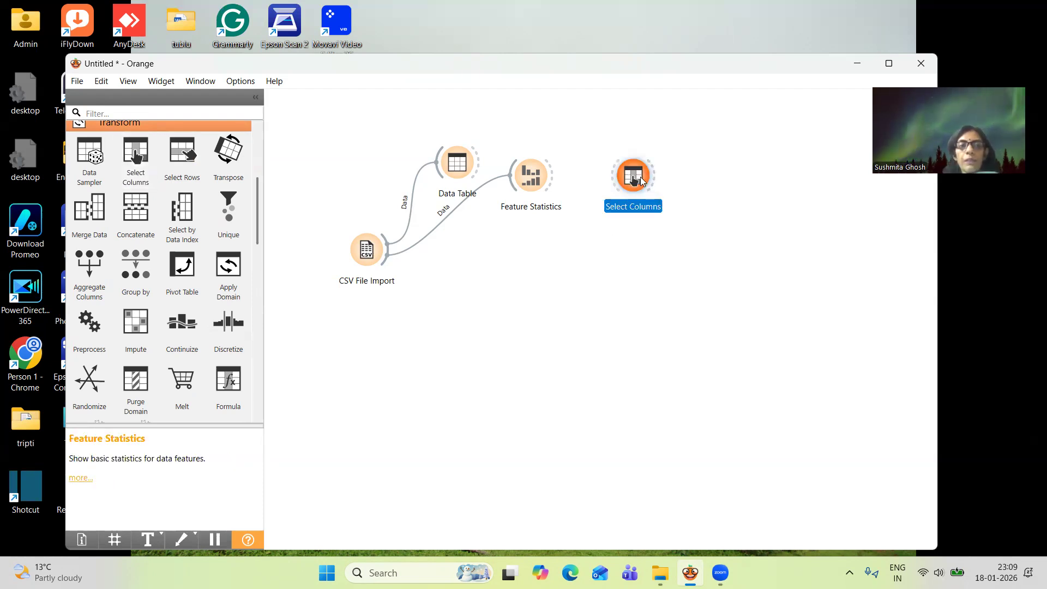
{"action": "left_click_drag", "start_coordinate": [641, 181], "coordinate": [537, 248]}
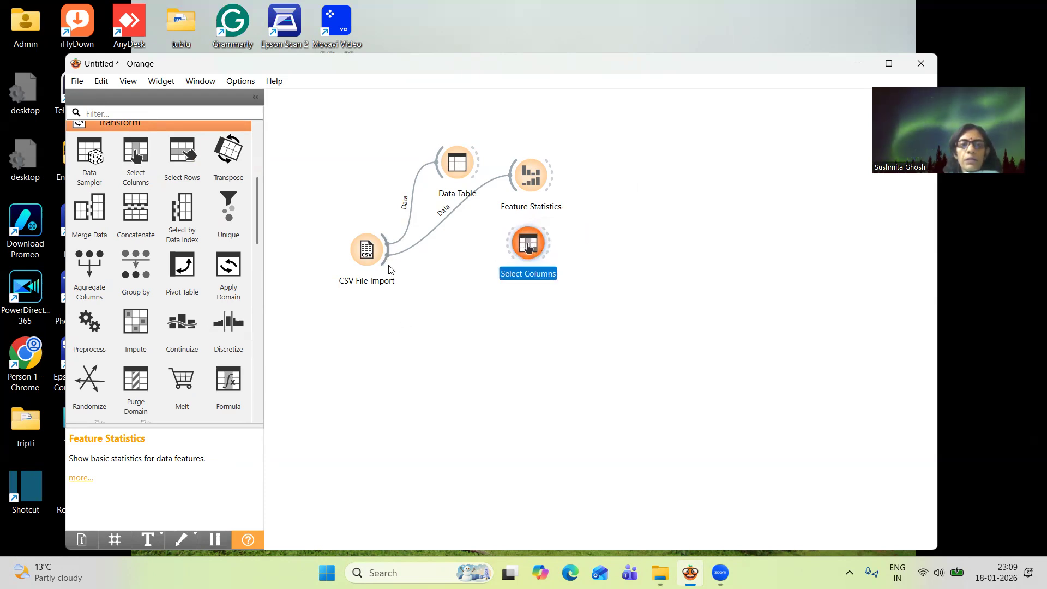
{"action": "left_click_drag", "start_coordinate": [386, 263], "coordinate": [510, 244]}
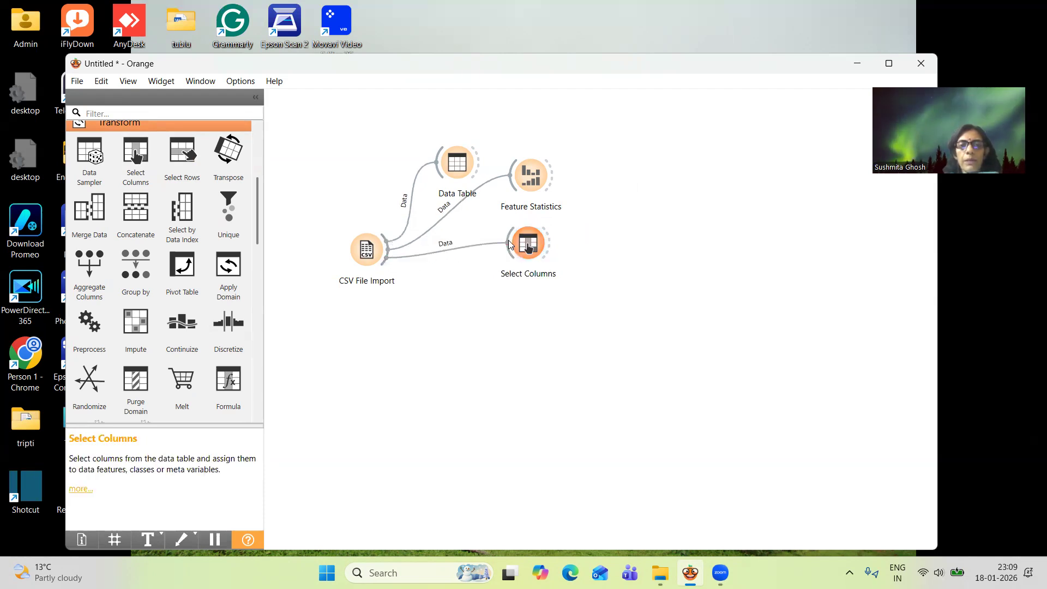
Use AQI_Category as the target and all other columns as features in Select Columns
{"action": "double_click", "coordinate": [528, 247]}
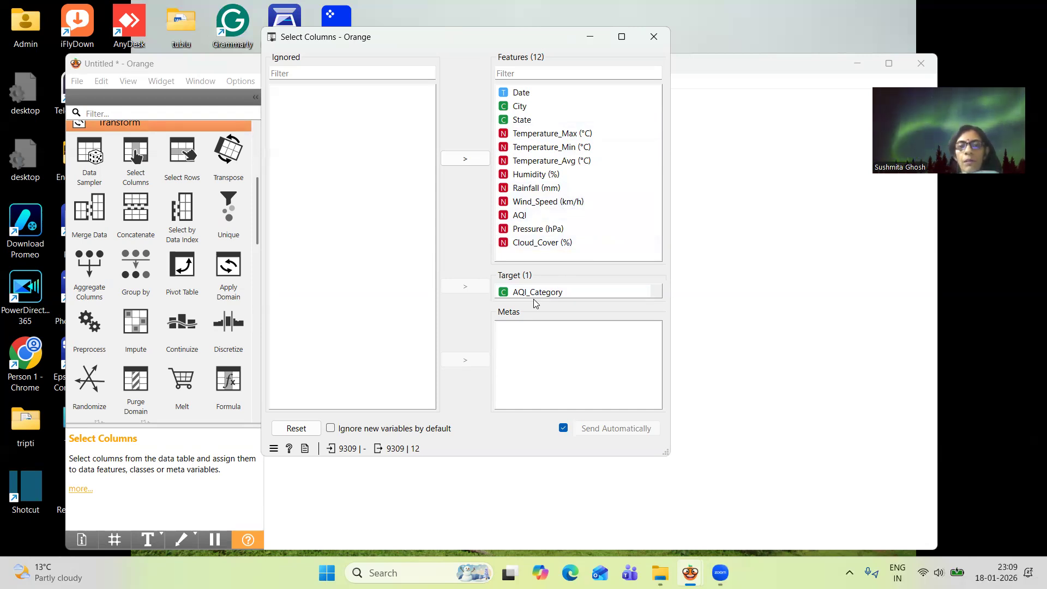
{"action": "left_click", "coordinate": [474, 76]}
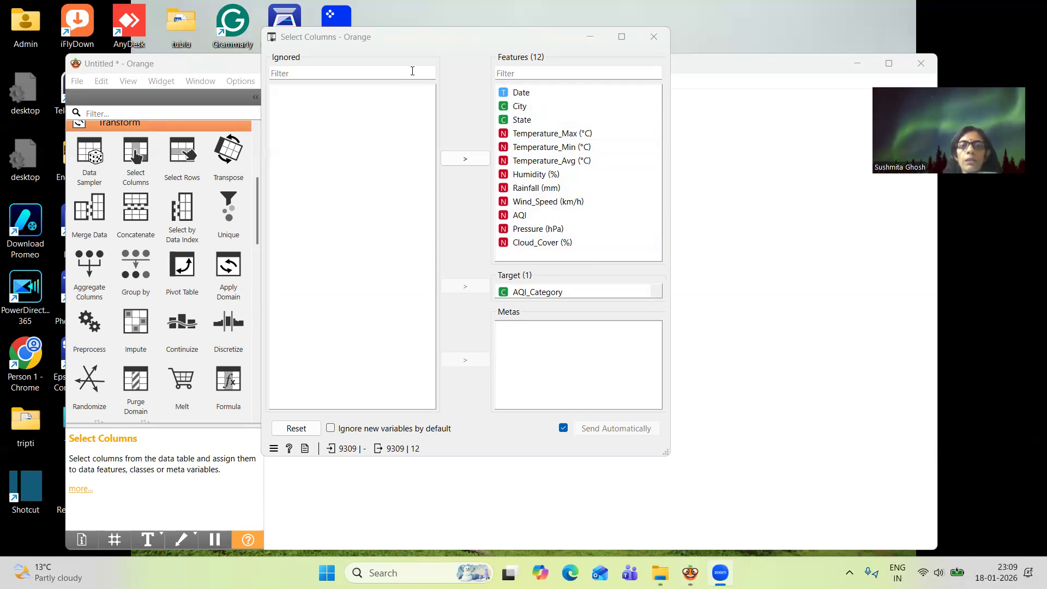
{"action": "left_click", "coordinate": [652, 38]}
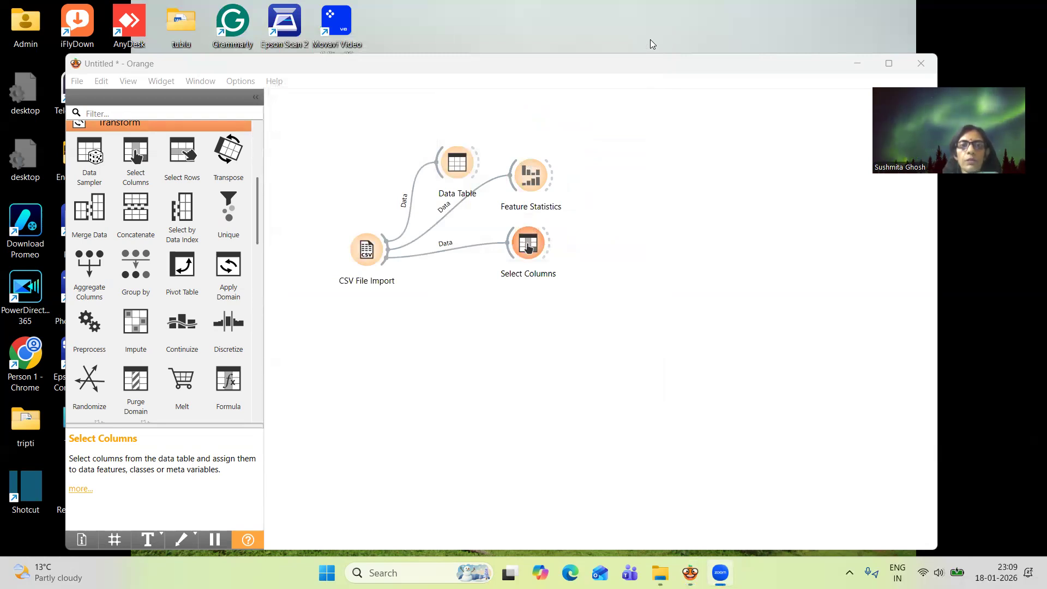
{"action": "left_click", "coordinate": [482, 312]}
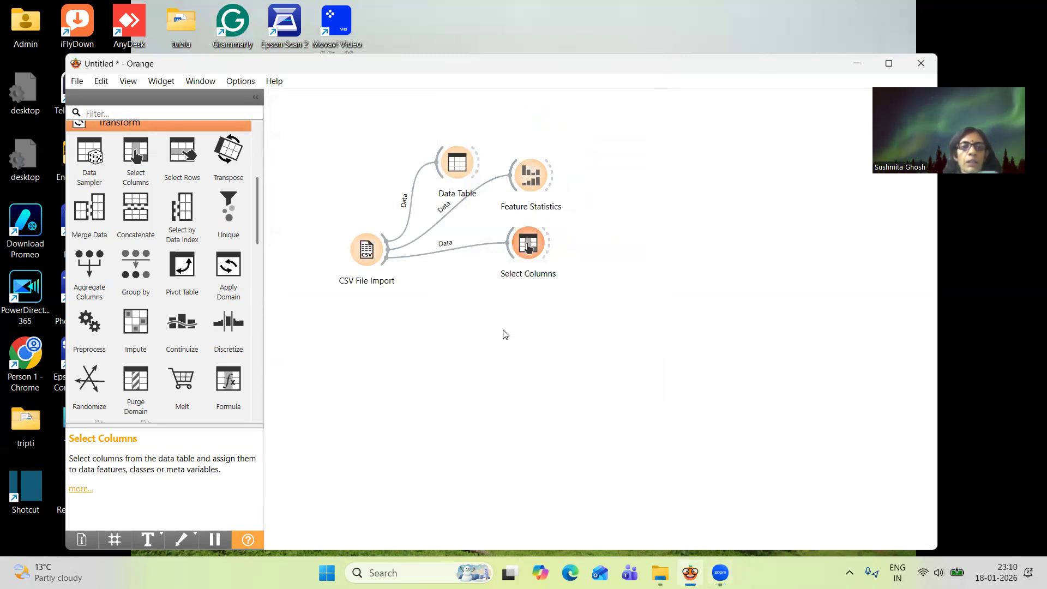
Add Tree and Random Forest model widgets and stack them below and beyond Select Columns on the canvas
{"action": "left_click", "coordinate": [190, 126]}
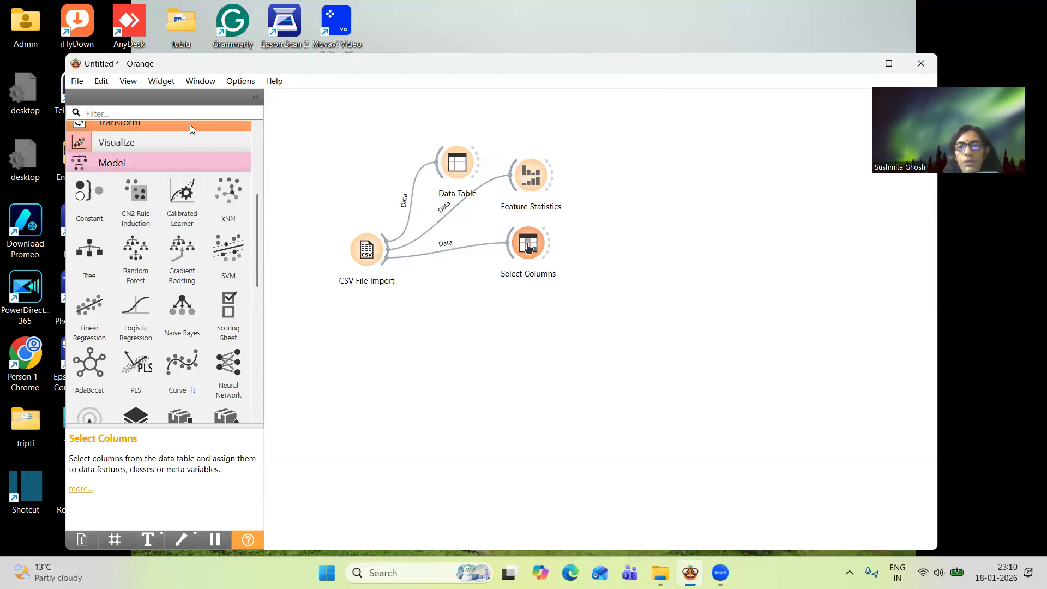
{"action": "left_click", "coordinate": [97, 257]}
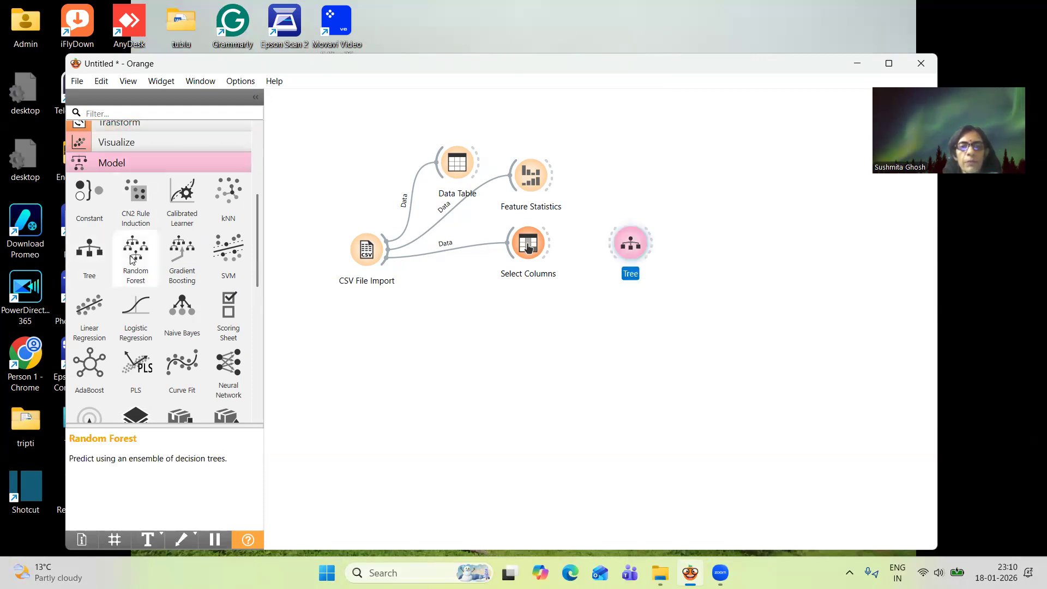
{"action": "left_click", "coordinate": [130, 255]}
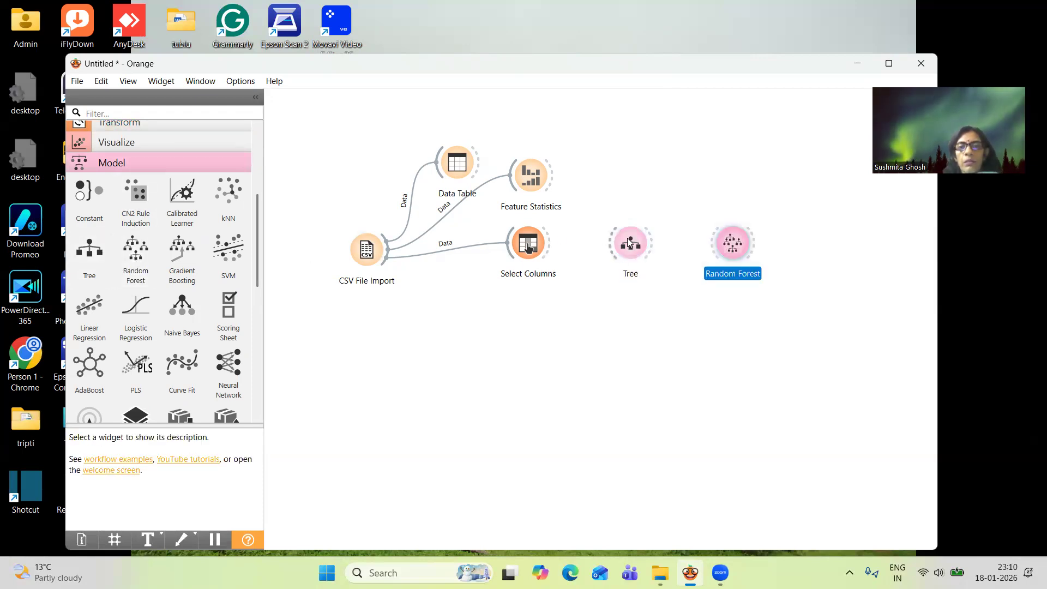
{"action": "left_click_drag", "start_coordinate": [632, 241], "coordinate": [623, 304]}
{"action": "left_click_drag", "start_coordinate": [744, 240], "coordinate": [632, 363]}
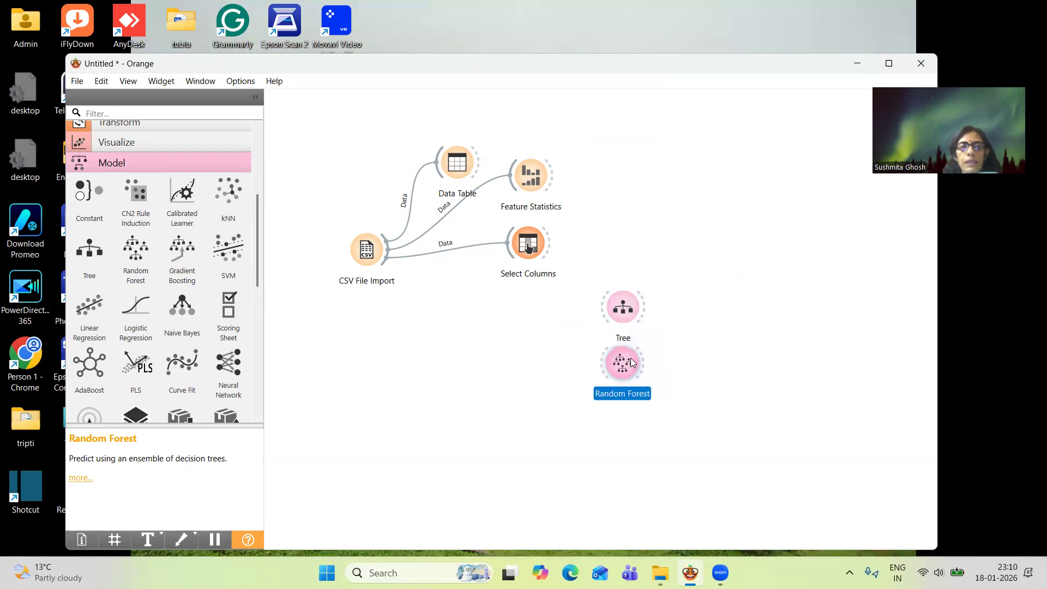
Add a Test and Score widget and connect Select Columns, Tree and Random Forest to it
{"action": "left_click", "coordinate": [184, 163]}
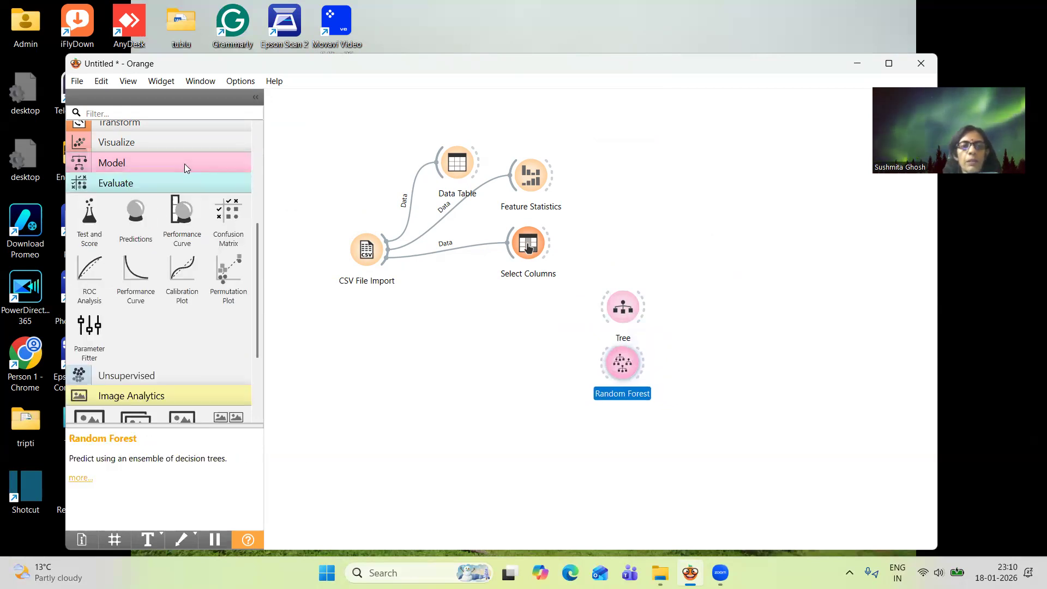
{"action": "left_click", "coordinate": [89, 218]}
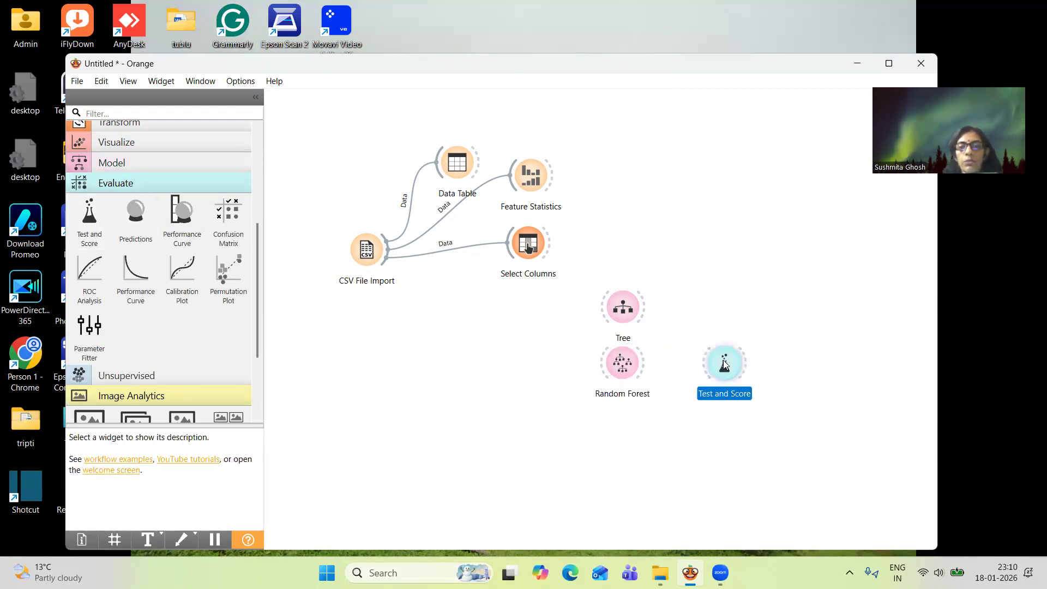
{"action": "left_click_drag", "start_coordinate": [724, 364], "coordinate": [734, 228]}
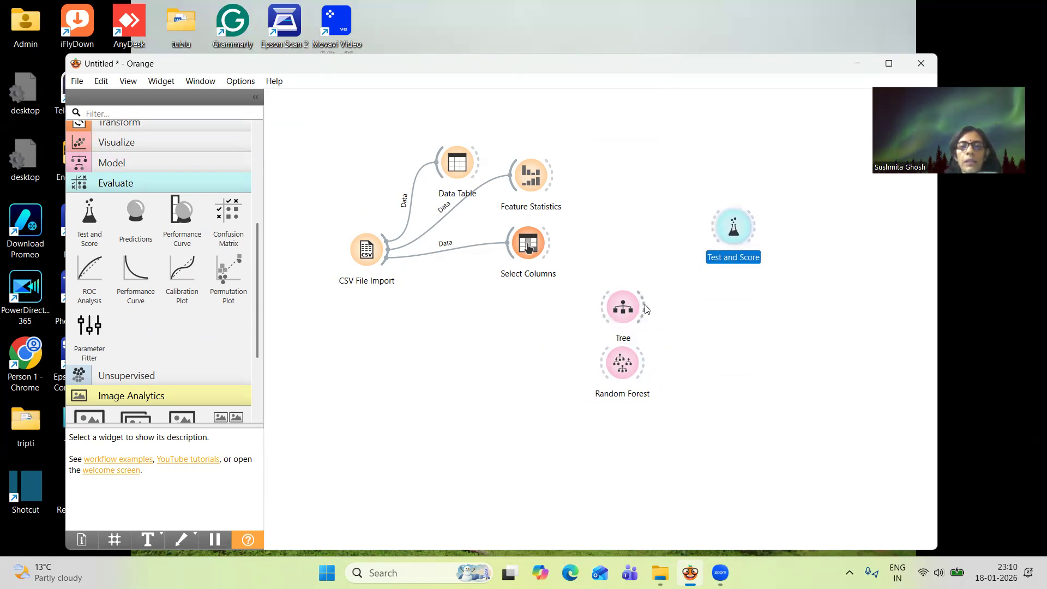
{"action": "left_click_drag", "start_coordinate": [549, 239], "coordinate": [712, 227]}
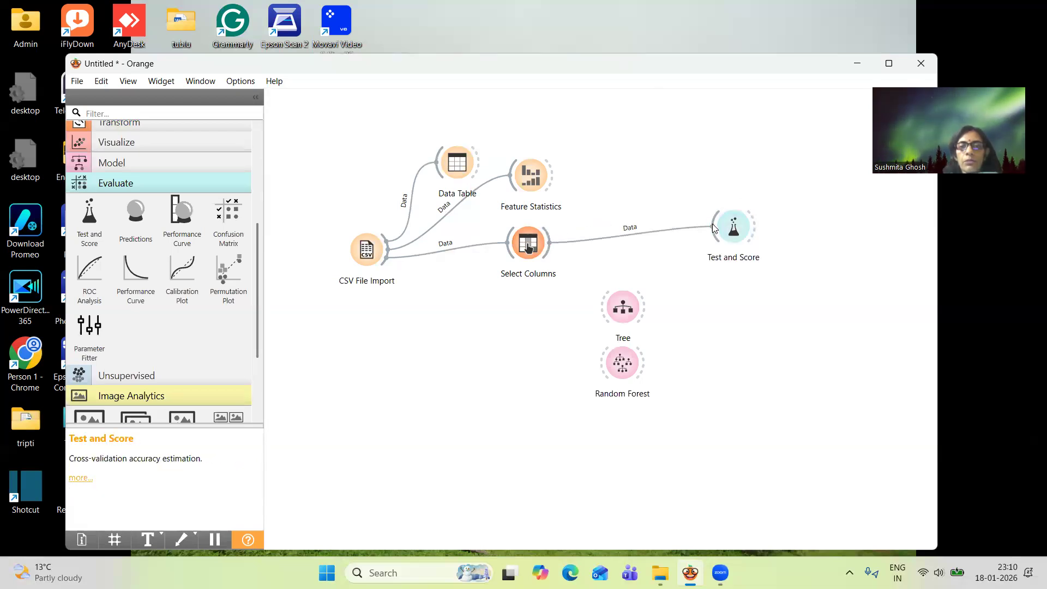
{"action": "left_click_drag", "start_coordinate": [644, 311], "coordinate": [713, 231]}
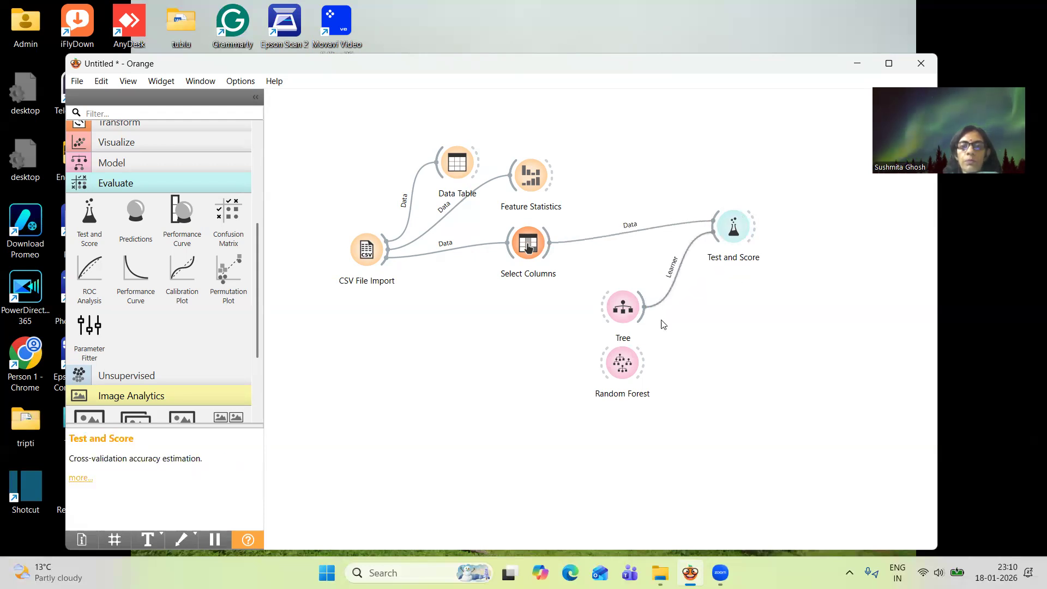
{"action": "left_click_drag", "start_coordinate": [646, 369], "coordinate": [714, 236]}
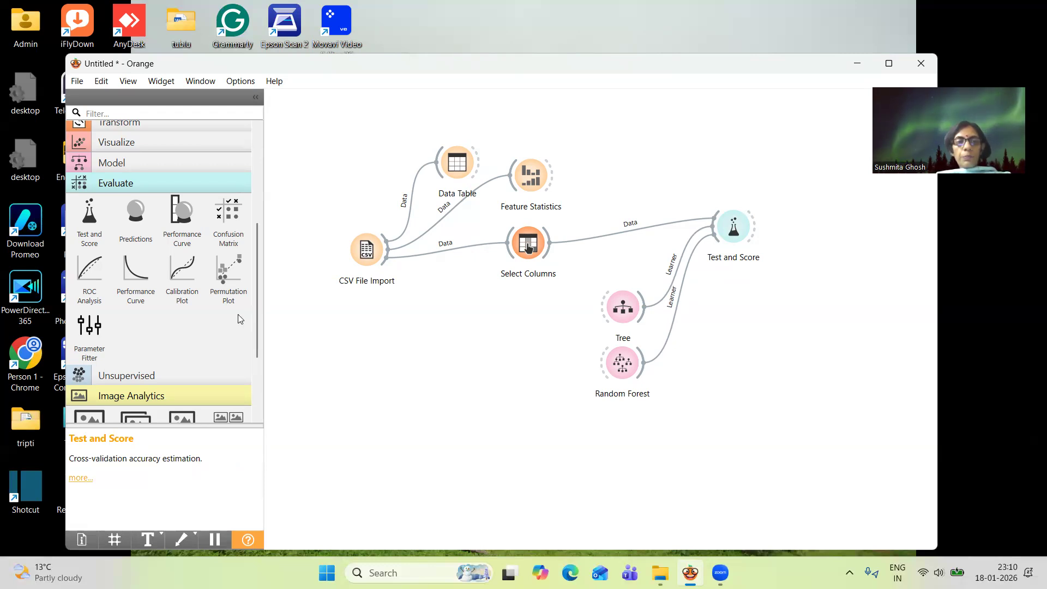
Add a Confusion Matrix widget, connect Test and Score to it, and open it
{"action": "left_click", "coordinate": [230, 221]}
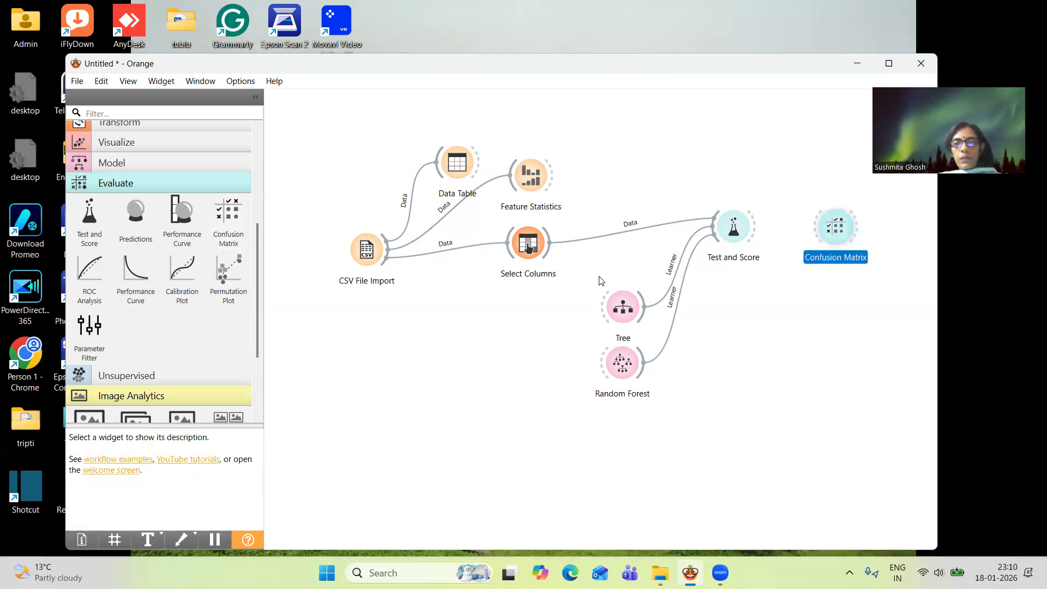
{"action": "left_click_drag", "start_coordinate": [759, 228], "coordinate": [821, 228]}
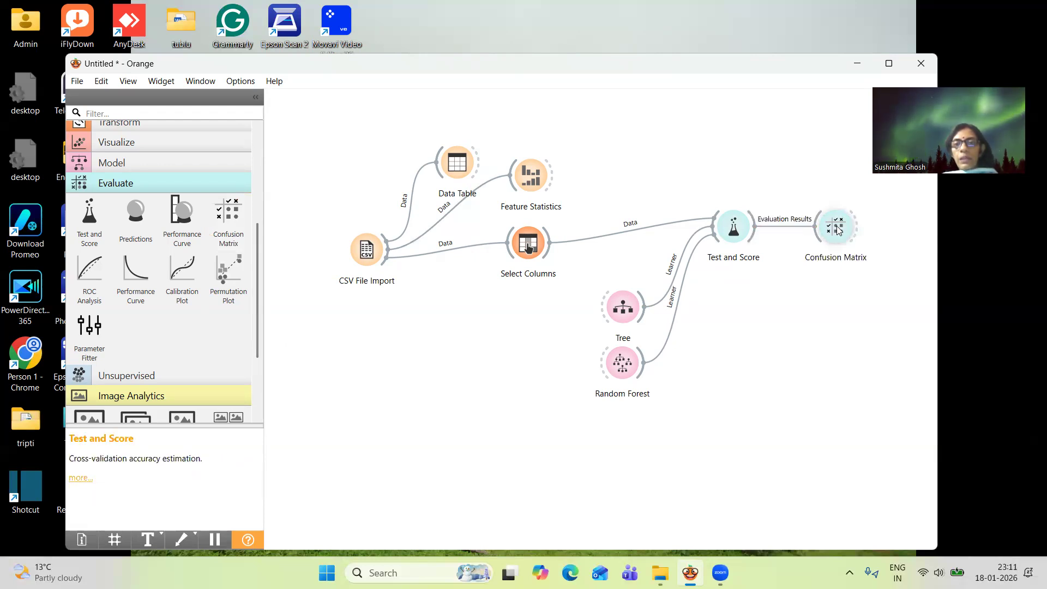
{"action": "double_click", "coordinate": [836, 227]}
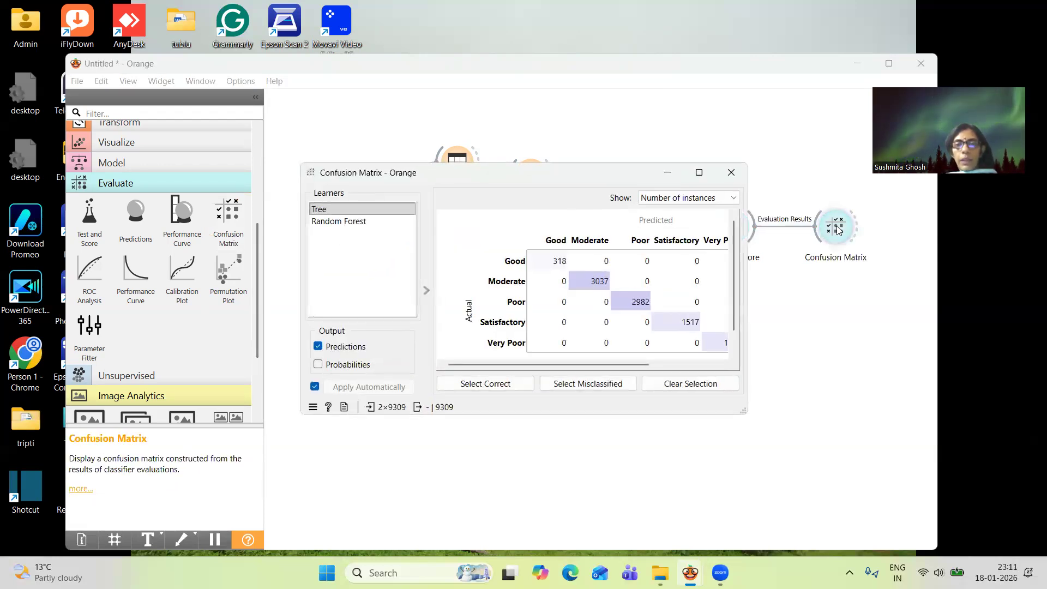
Examine the Tree learner's complete confusion matrix by number of instances in an enlarged view, then restore the window size
{"action": "left_click", "coordinate": [395, 214]}
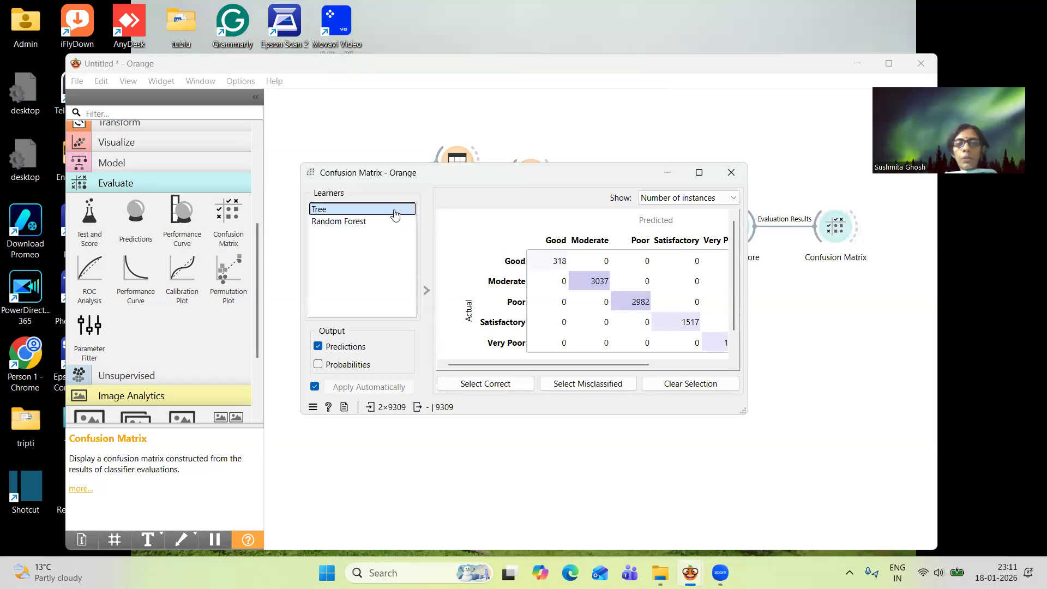
{"action": "left_click", "coordinate": [699, 173]}
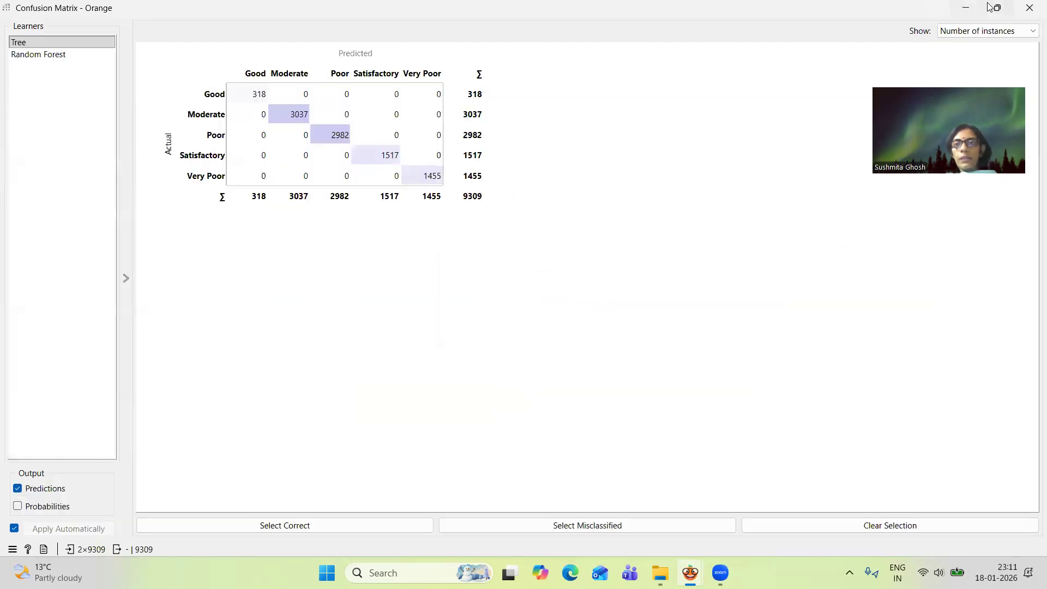
{"action": "left_click", "coordinate": [995, 8]}
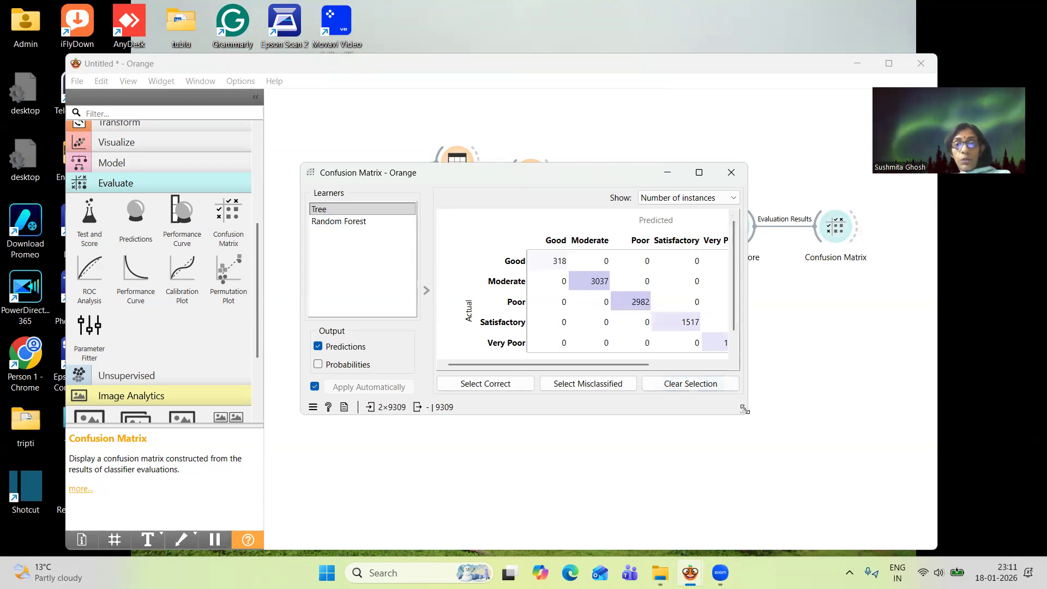
Compare the confusion matrices of the Random Forest and Tree learners in an enlarged view, and close the Confusion Matrix window
{"action": "left_click_drag", "start_coordinate": [744, 409], "coordinate": [862, 480]}
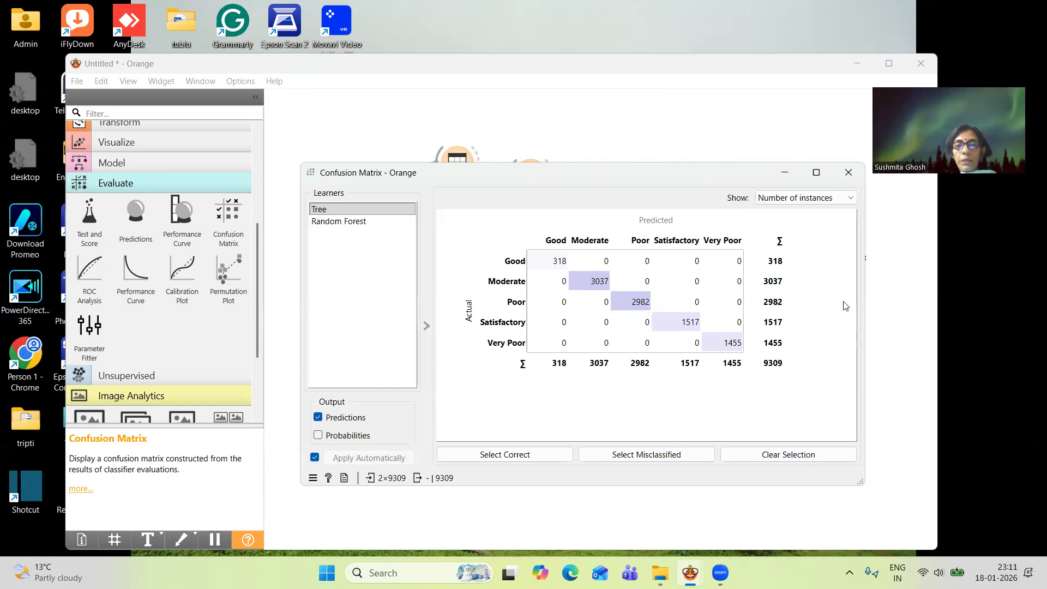
{"action": "left_click", "coordinate": [367, 228]}
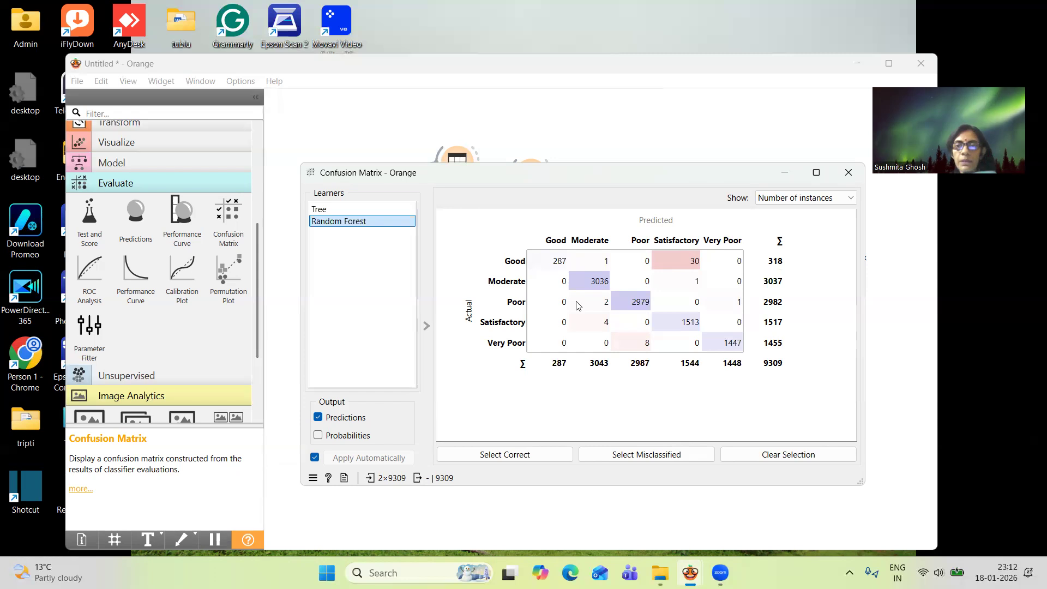
{"action": "left_click", "coordinate": [328, 211]}
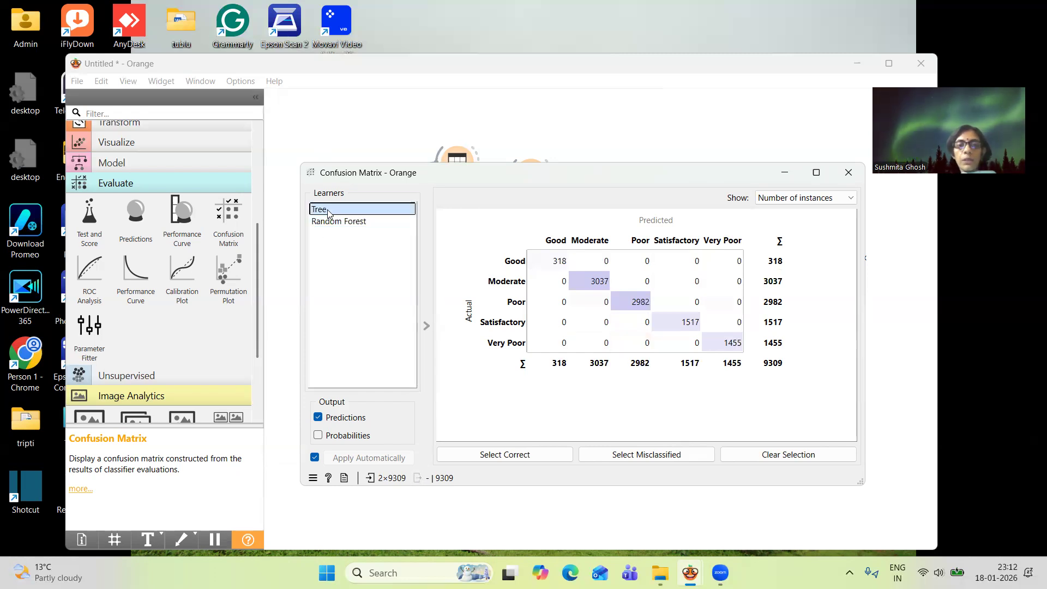
{"action": "left_click", "coordinate": [853, 173]}
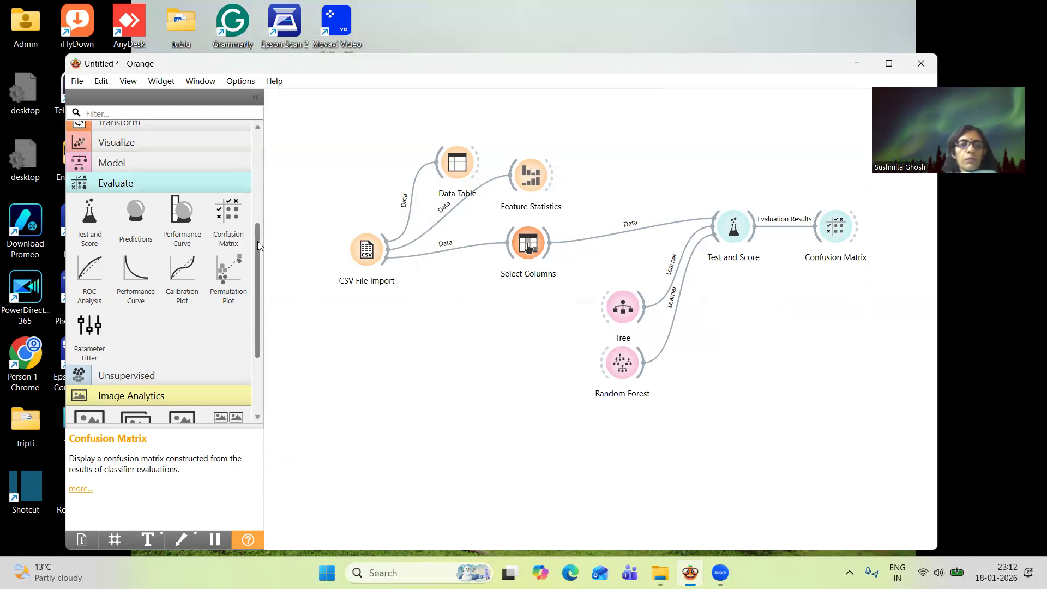
Add a second CSV File Import widget below the first one on the canvas and open it
{"action": "scroll", "coordinate": [257, 241], "scroll_direction": "up", "scroll_amount": 5}
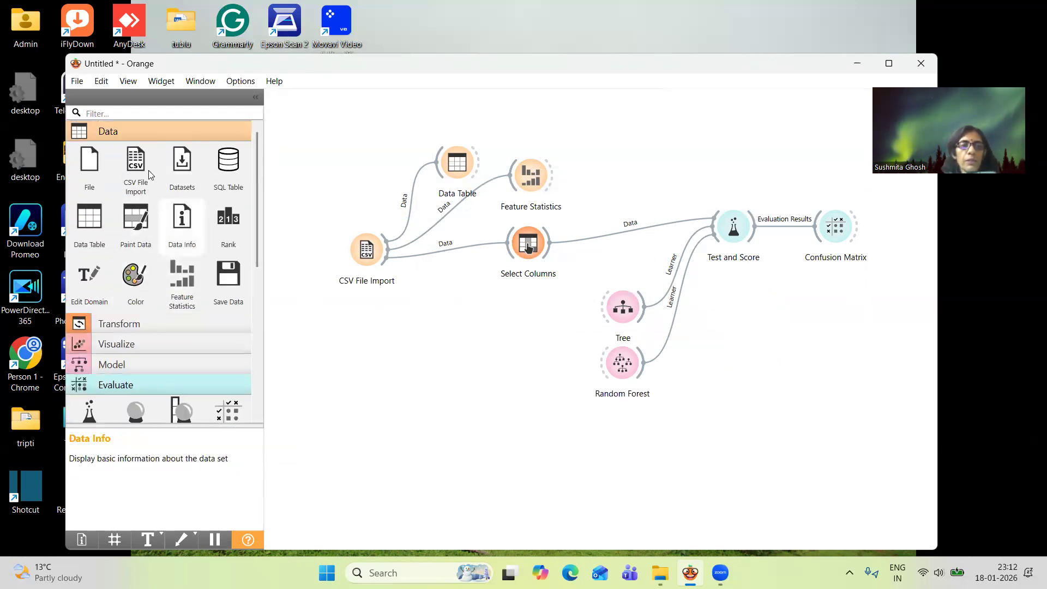
{"action": "left_click", "coordinate": [140, 166]}
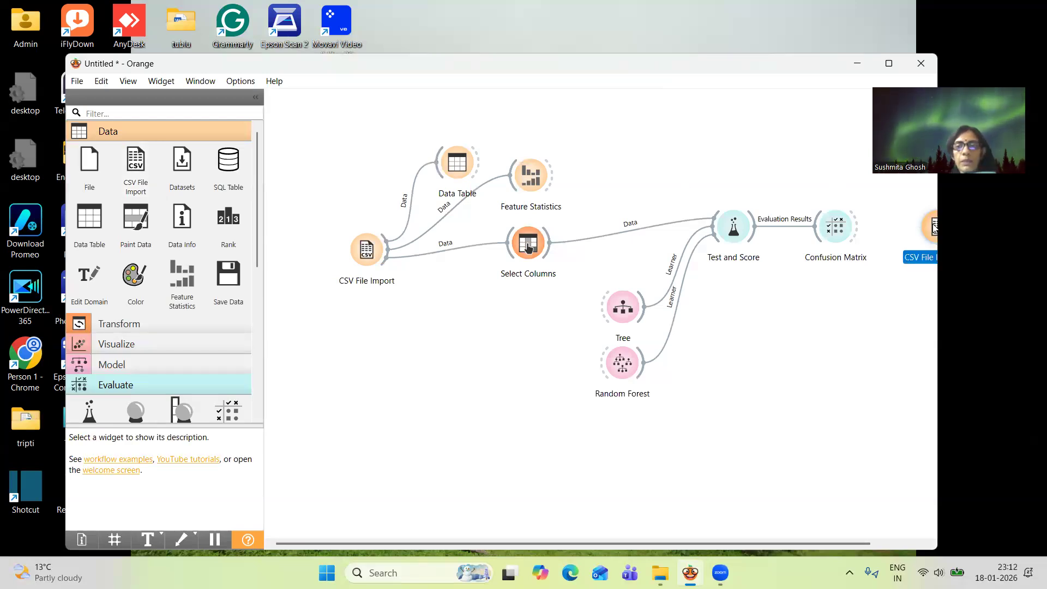
{"action": "left_click_drag", "start_coordinate": [927, 232], "coordinate": [322, 399]}
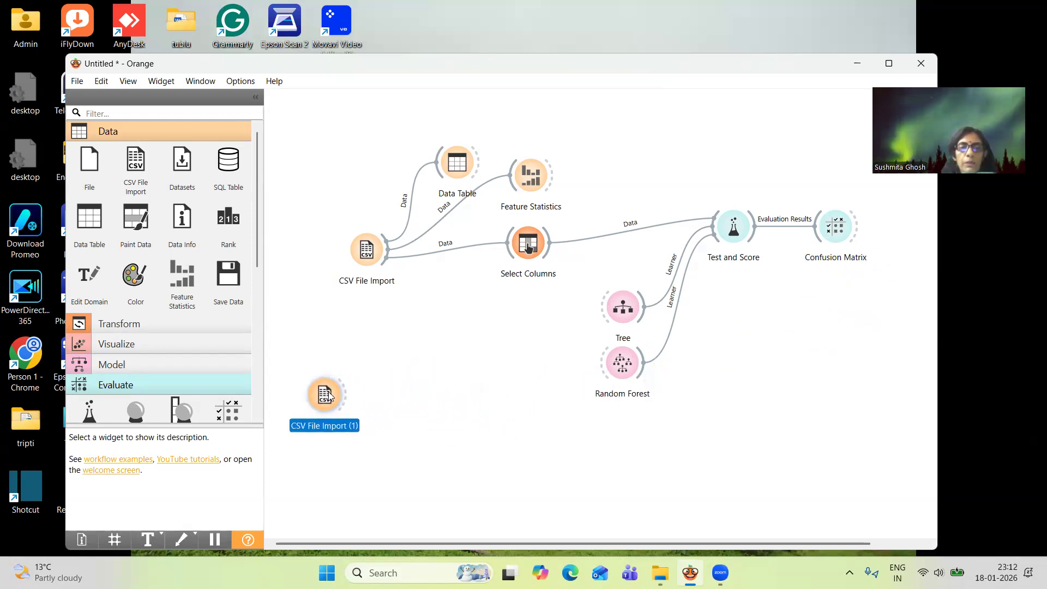
{"action": "double_click", "coordinate": [325, 394]}
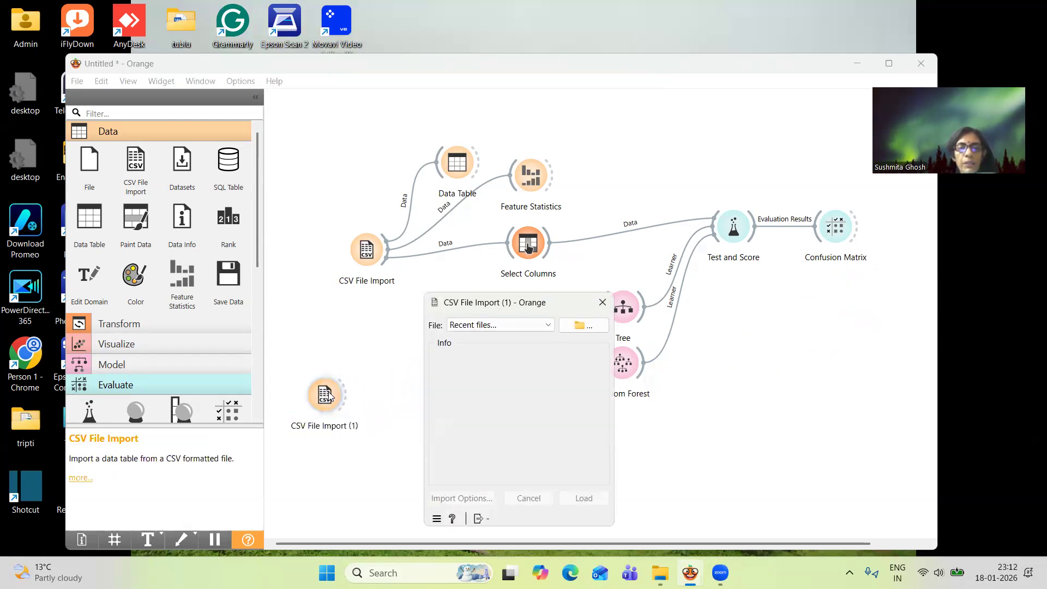
{"action": "left_click", "coordinate": [582, 325]}
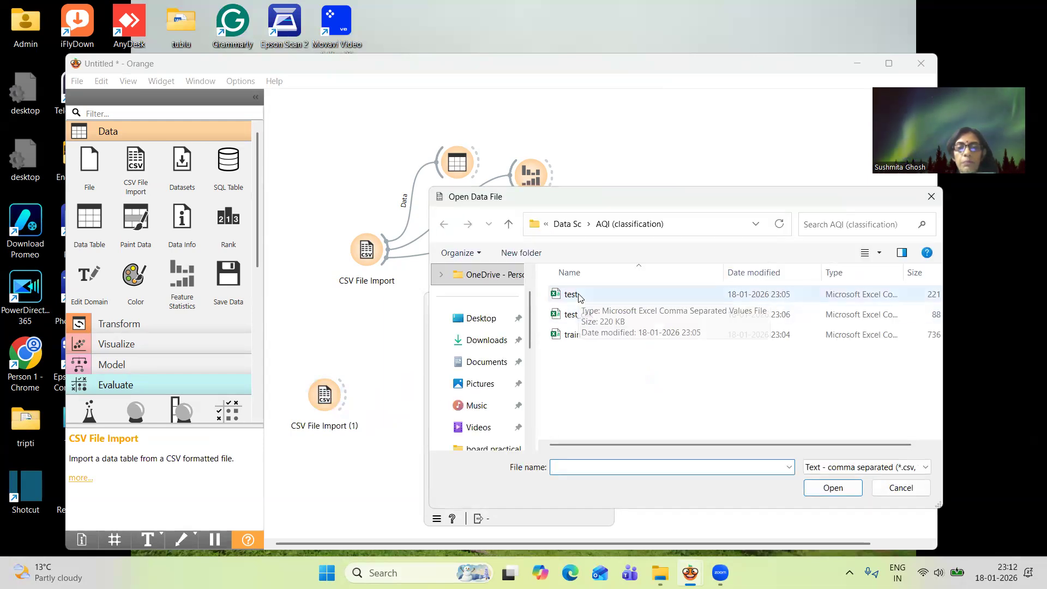
{"action": "left_click", "coordinate": [579, 295]}
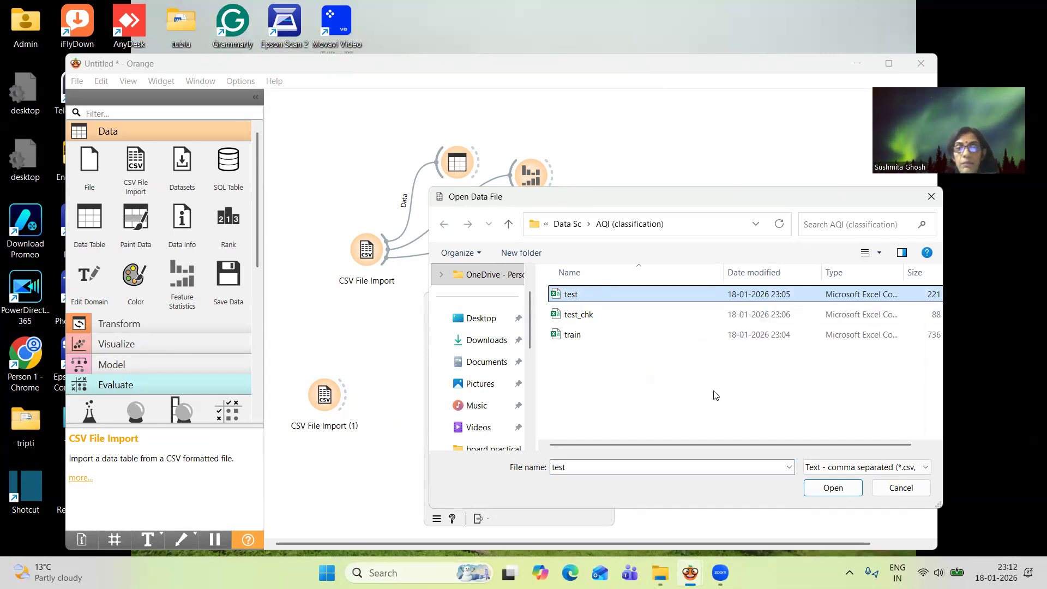
{"action": "left_click", "coordinate": [847, 488]}
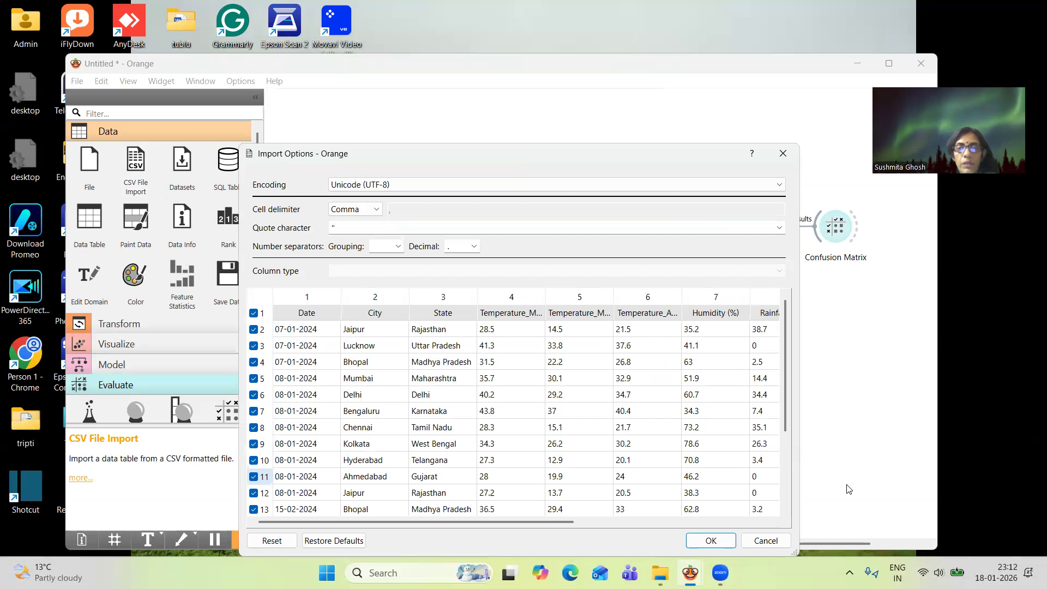
{"action": "mouse_move", "coordinate": [570, 521]}
{"action": "left_mouse_down"}
{"action": "mouse_move", "coordinate": [764, 522]}
{"action": "mouse_move", "coordinate": [570, 522]}
{"action": "left_mouse_up"}
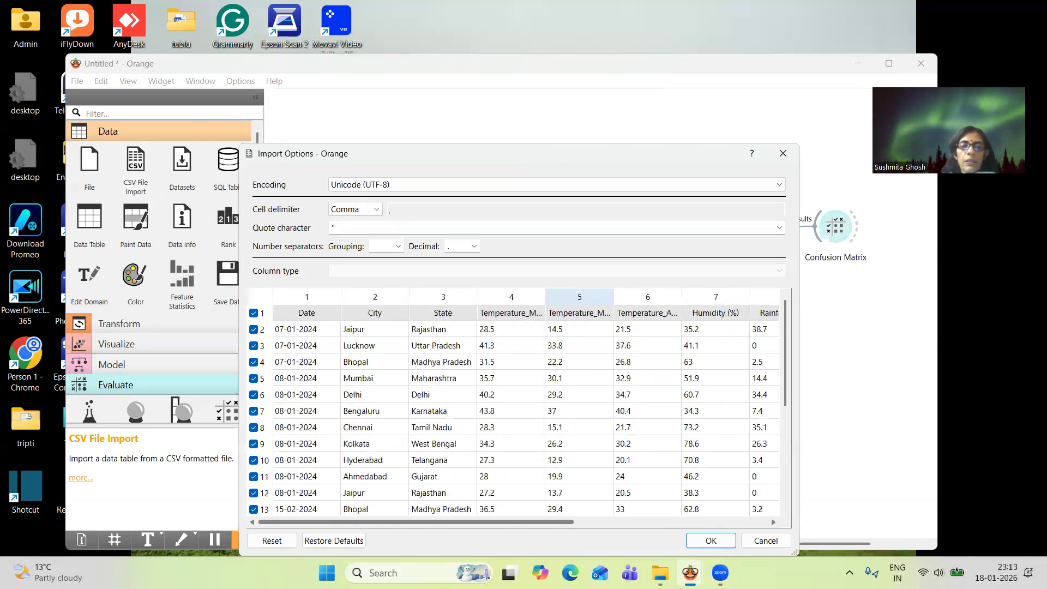
{"action": "left_click", "coordinate": [783, 154]}
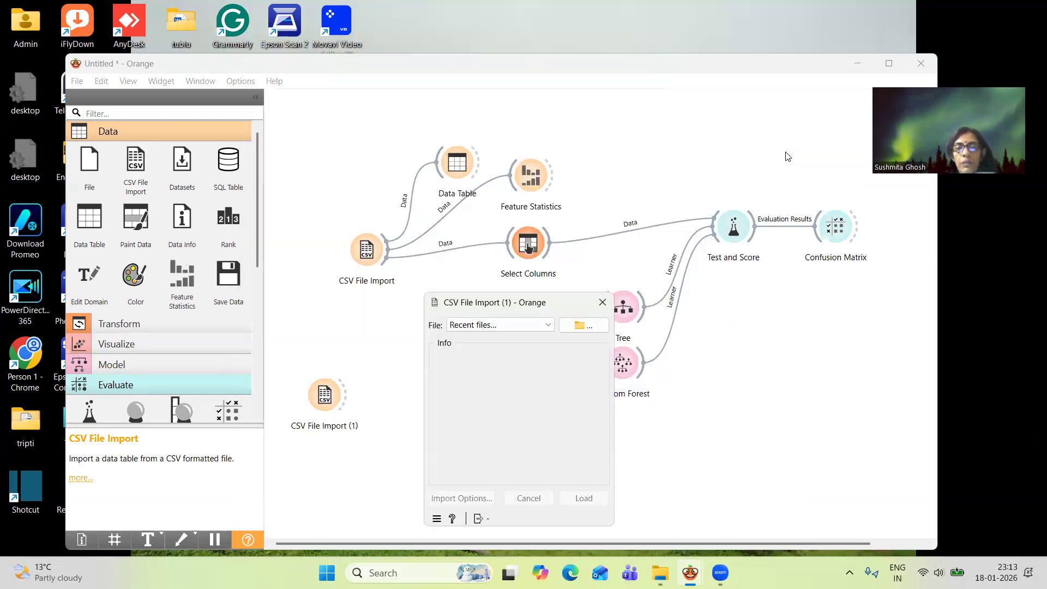
Load the test file from the AQI (classification) folder into the second CSV File Import with the default import options
{"action": "left_click", "coordinate": [592, 325]}
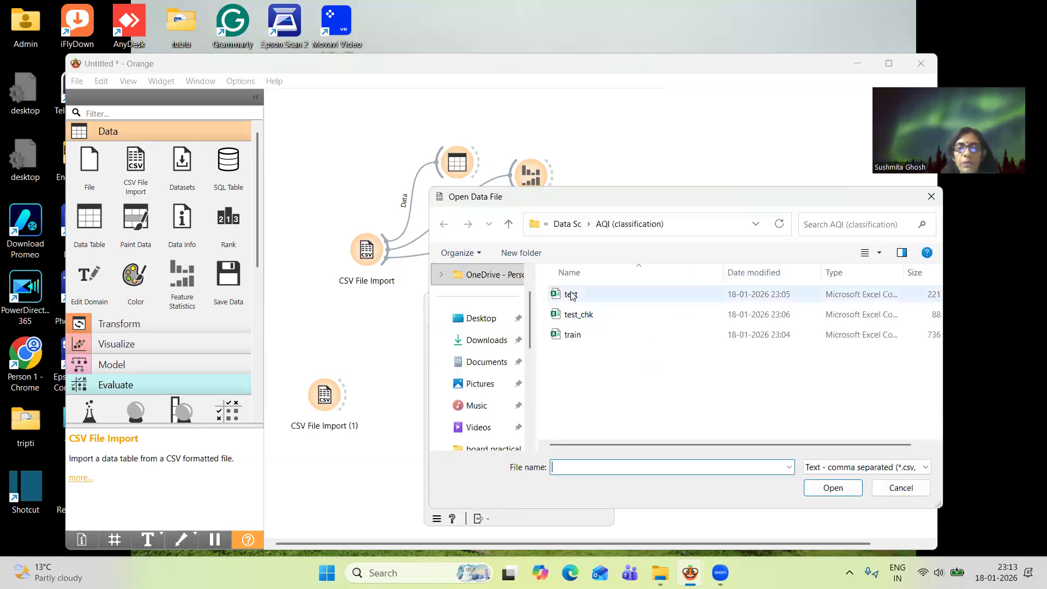
{"action": "left_click", "coordinate": [571, 294]}
{"action": "left_click", "coordinate": [827, 487]}
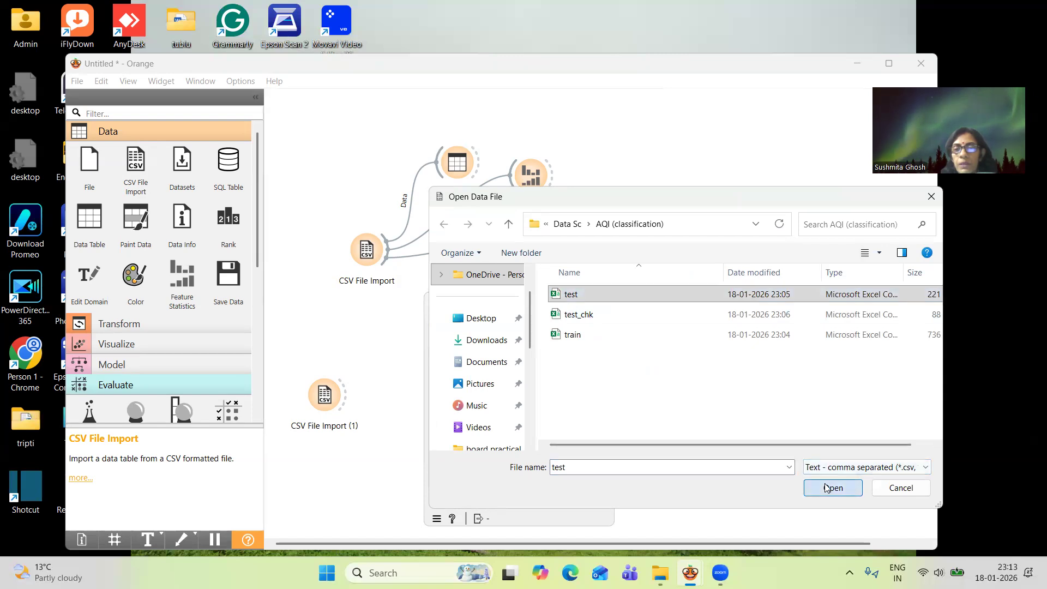
{"action": "left_click", "coordinate": [710, 540]}
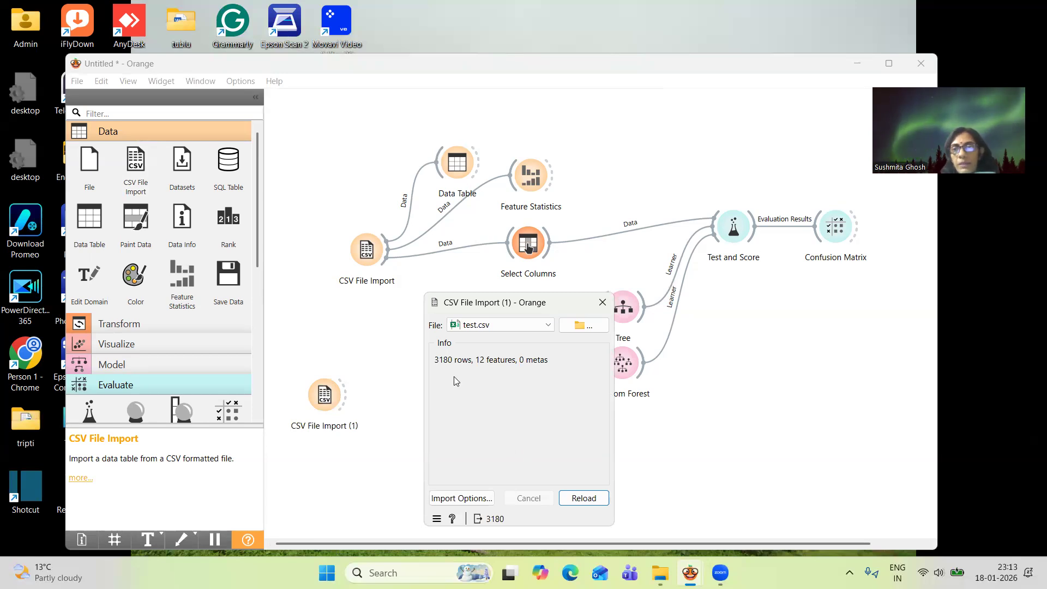
{"action": "left_click", "coordinate": [602, 303]}
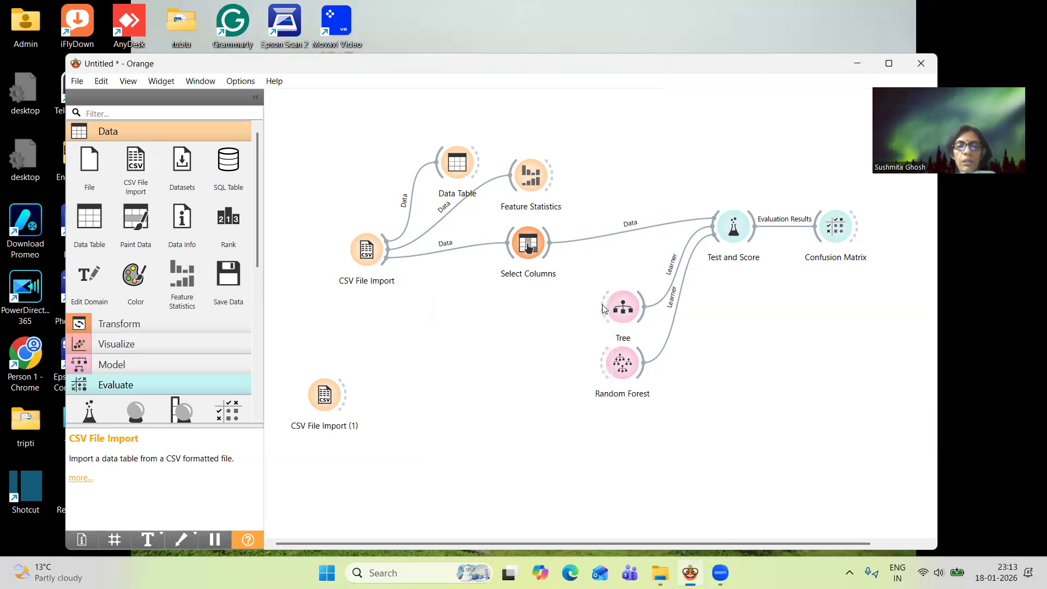
{"action": "double_click", "coordinate": [333, 402]}
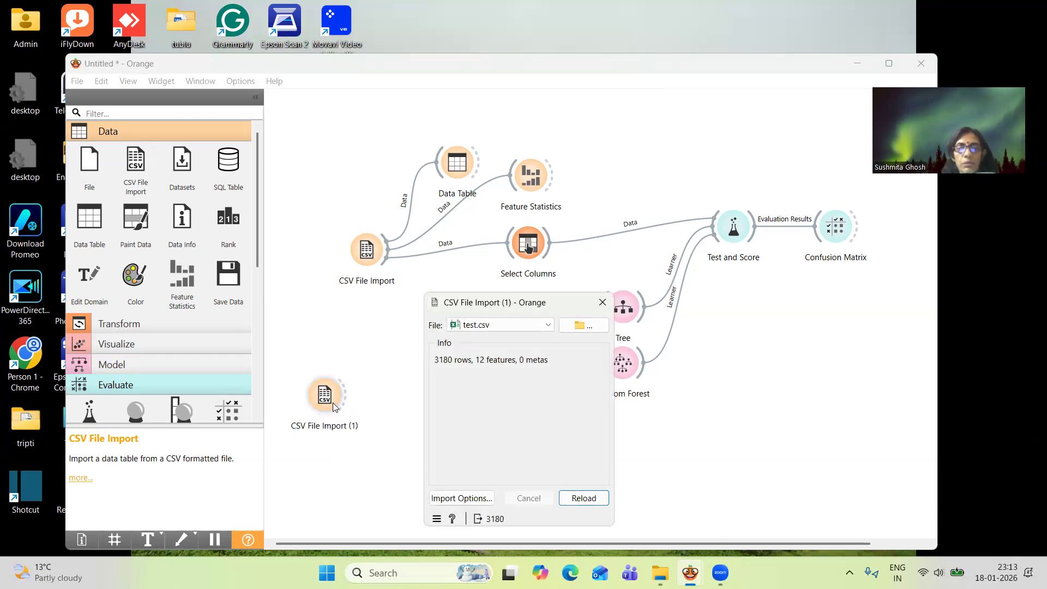
{"action": "left_click", "coordinate": [602, 301]}
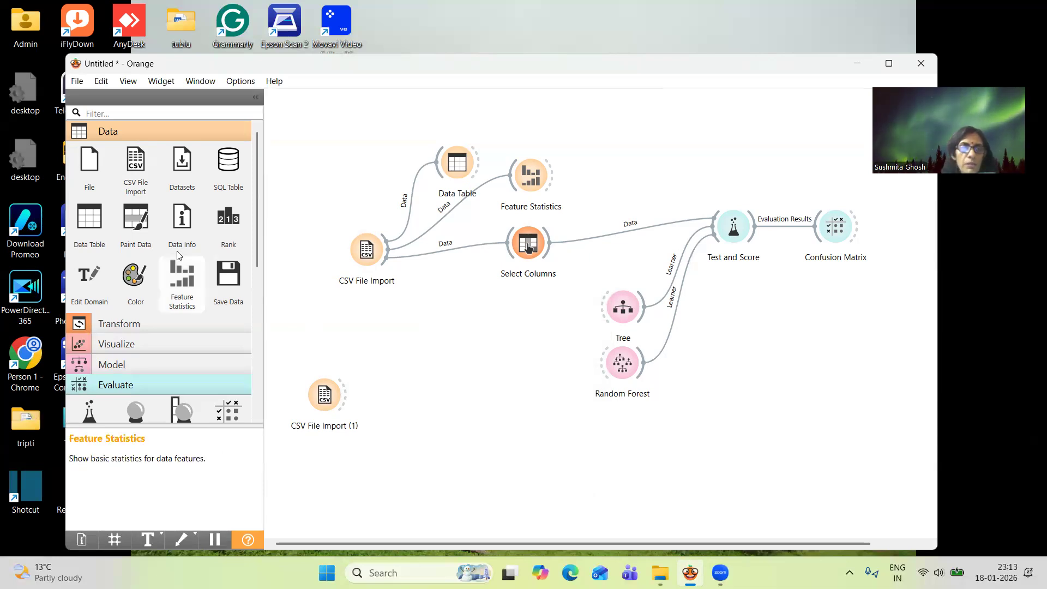
Add a second Tree widget fed by Select Columns, moving the original Tree and Random Forest aside to make room
{"action": "left_click", "coordinate": [185, 131]}
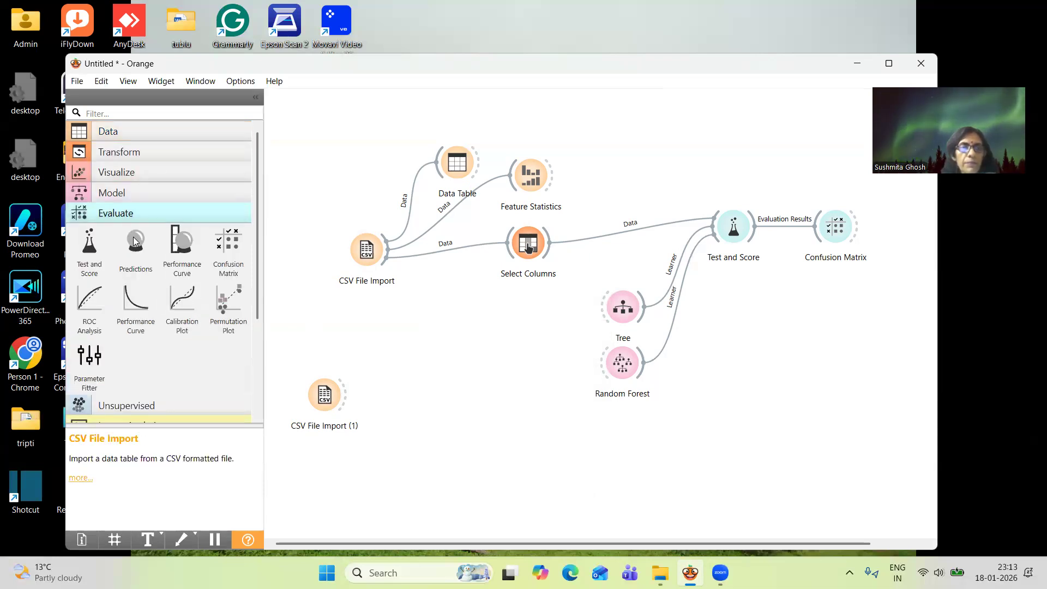
{"action": "left_click", "coordinate": [151, 193]}
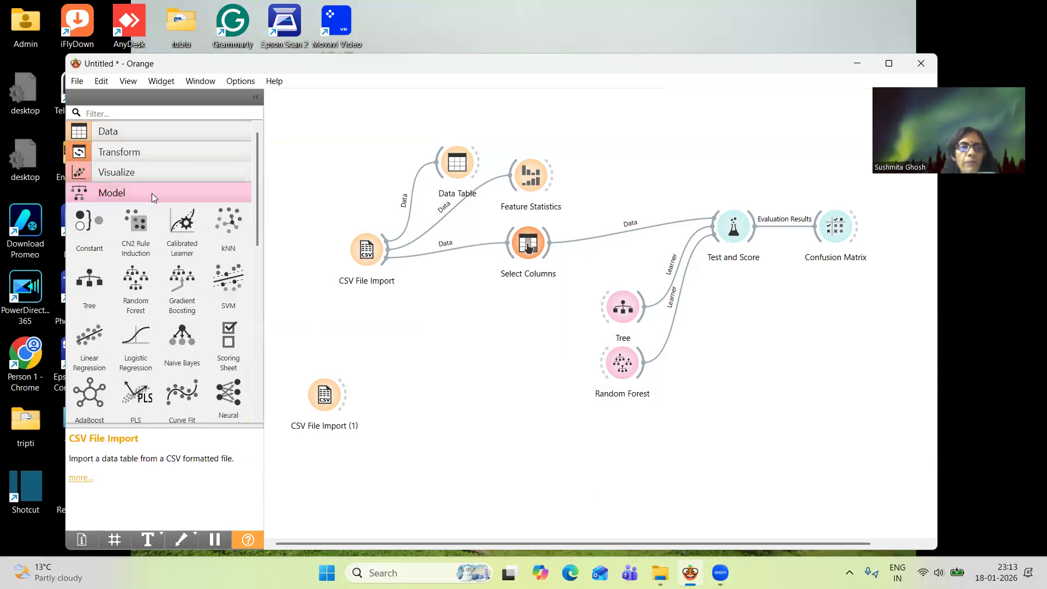
{"action": "left_click", "coordinate": [91, 288]}
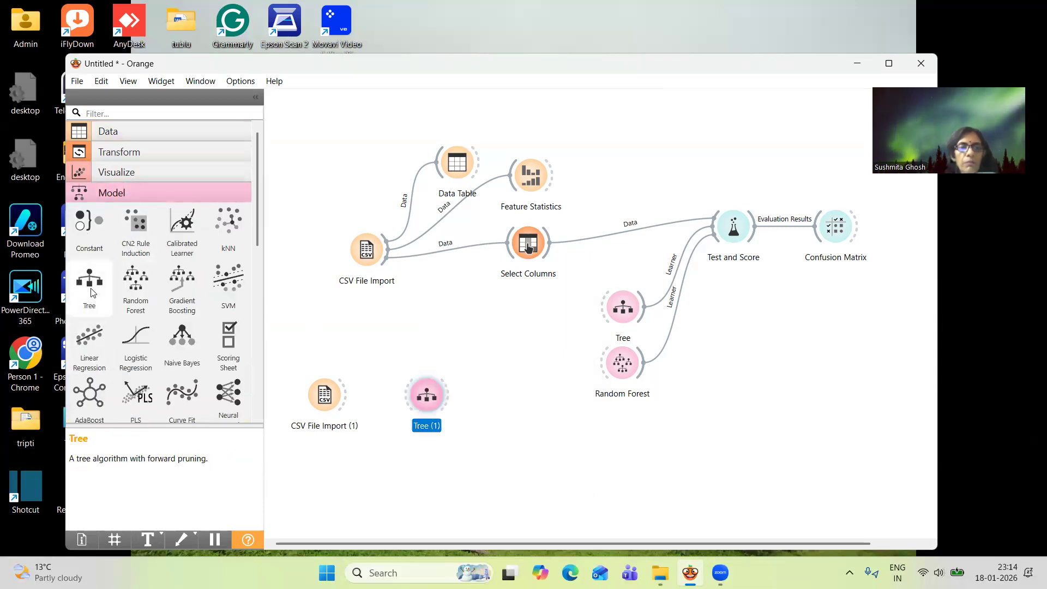
{"action": "left_click_drag", "start_coordinate": [429, 389], "coordinate": [665, 288]}
{"action": "left_click", "coordinate": [620, 306]}
{"action": "left_click_drag", "start_coordinate": [625, 371], "coordinate": [715, 358]}
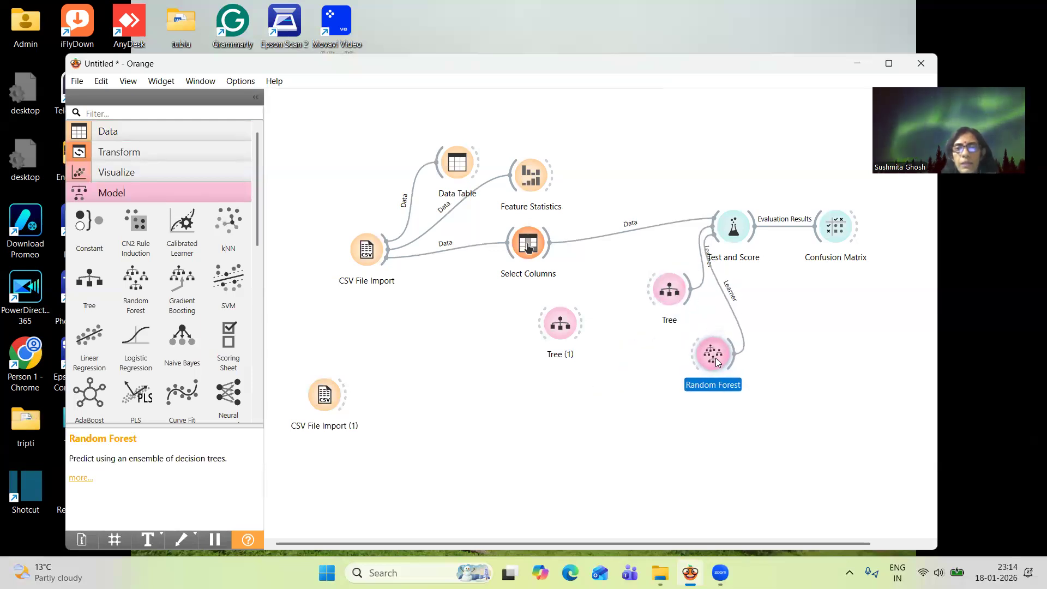
{"action": "left_click_drag", "start_coordinate": [564, 325], "coordinate": [606, 389]}
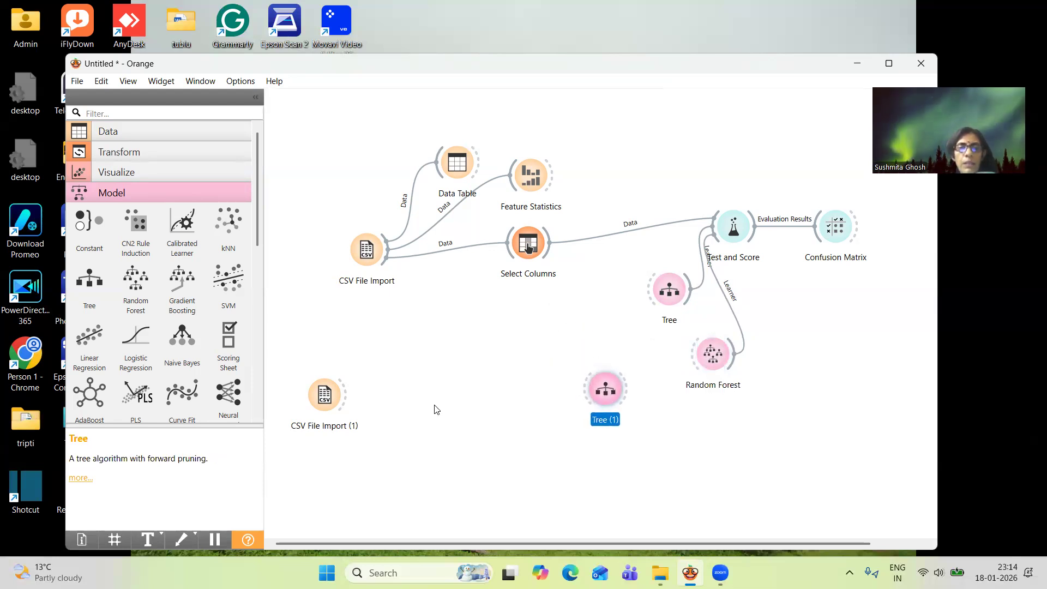
{"action": "left_click_drag", "start_coordinate": [549, 252], "coordinate": [579, 385]}
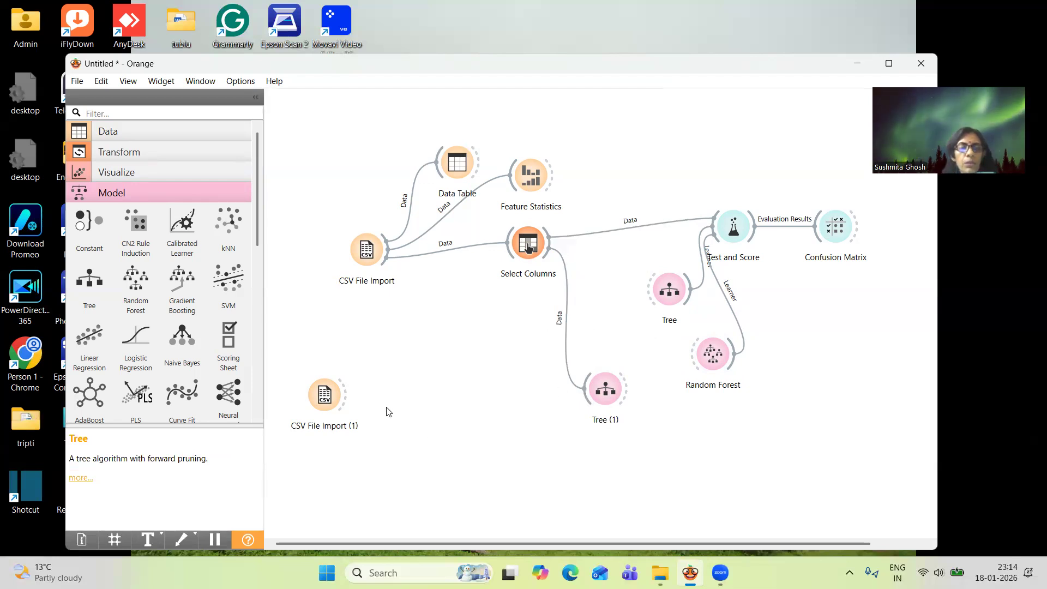
Add a Predictions widget and connect the second CSV File Import and the second Tree to it
{"action": "left_click", "coordinate": [130, 193]}
{"action": "left_click", "coordinate": [134, 243]}
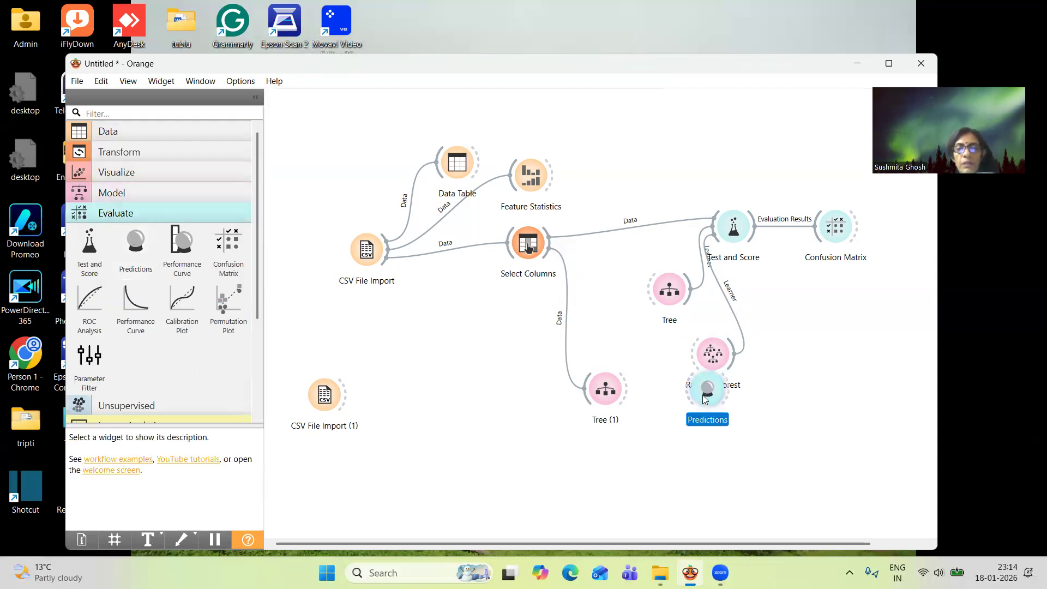
{"action": "left_click_drag", "start_coordinate": [702, 398], "coordinate": [704, 449]}
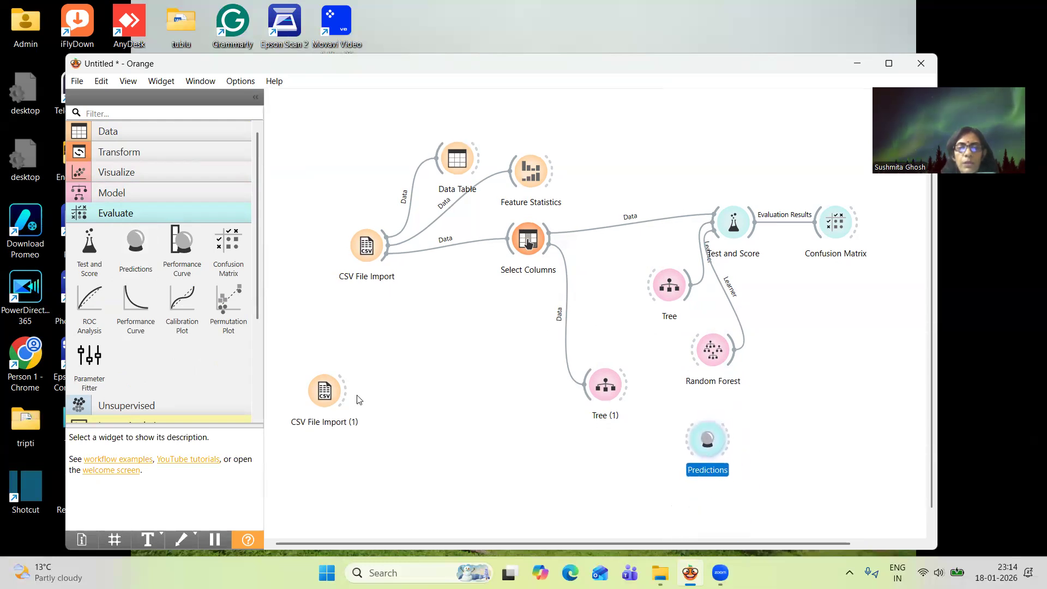
{"action": "left_click_drag", "start_coordinate": [345, 401], "coordinate": [713, 444]}
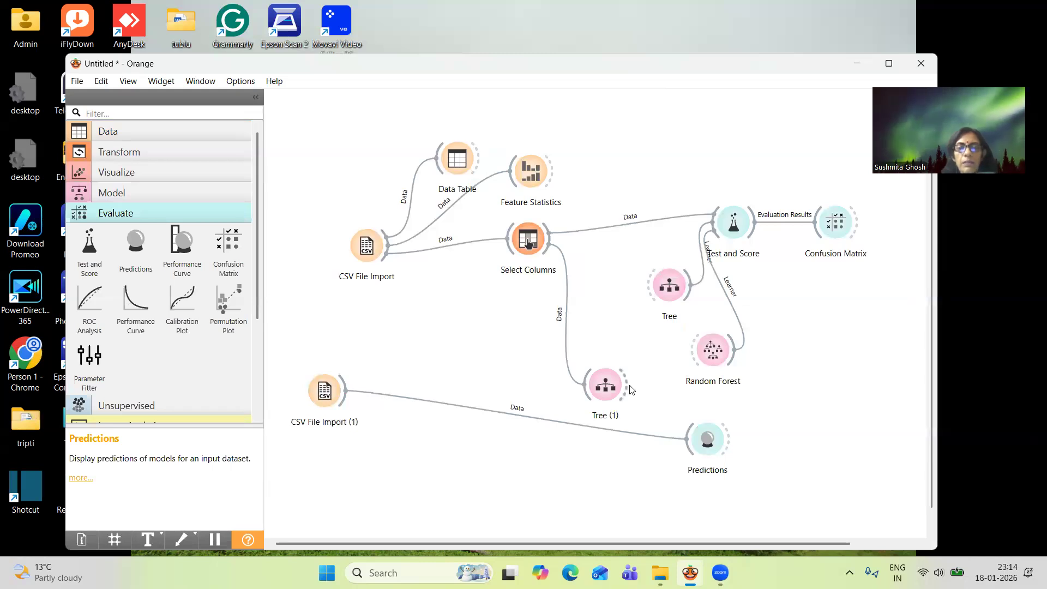
{"action": "left_click_drag", "start_coordinate": [628, 389], "coordinate": [690, 426]}
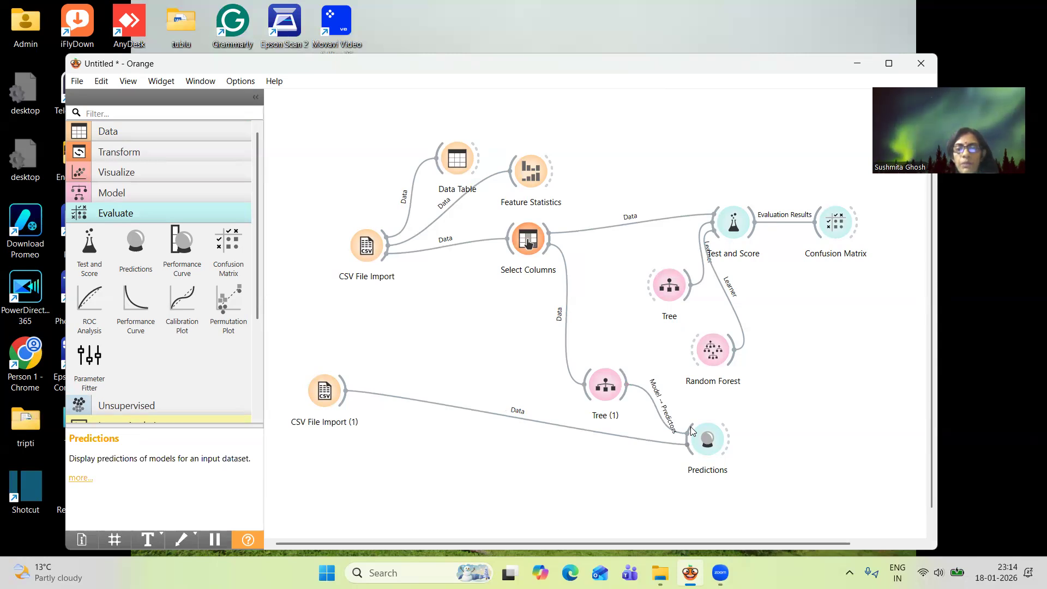
Examine the second Tree's predictions for the test data in a maximized Predictions window with a widened Date column
{"action": "double_click", "coordinate": [718, 442]}
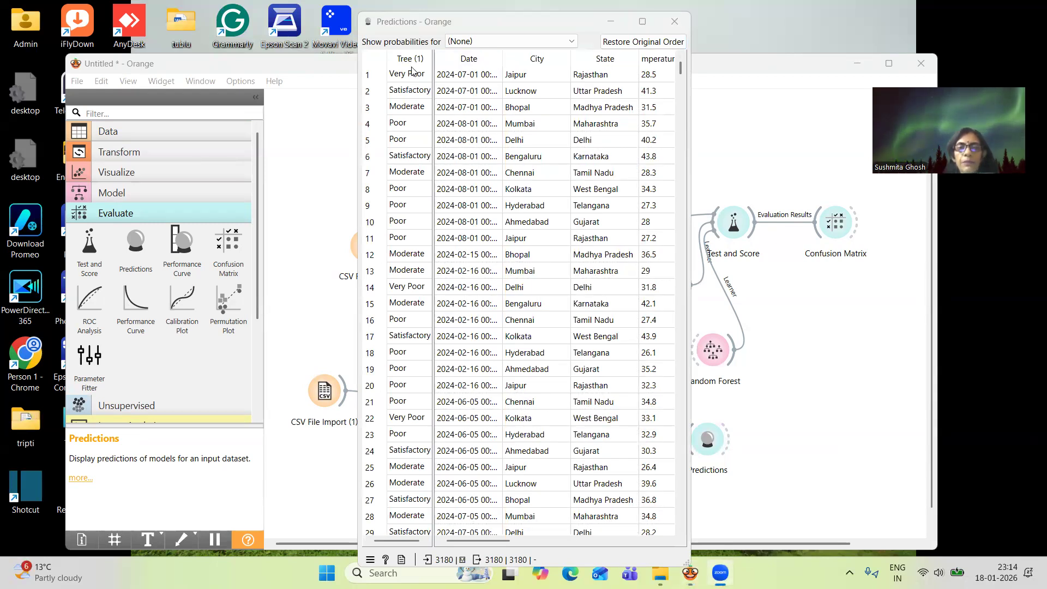
{"action": "left_click", "coordinate": [642, 20]}
{"action": "left_click", "coordinate": [642, 20]}
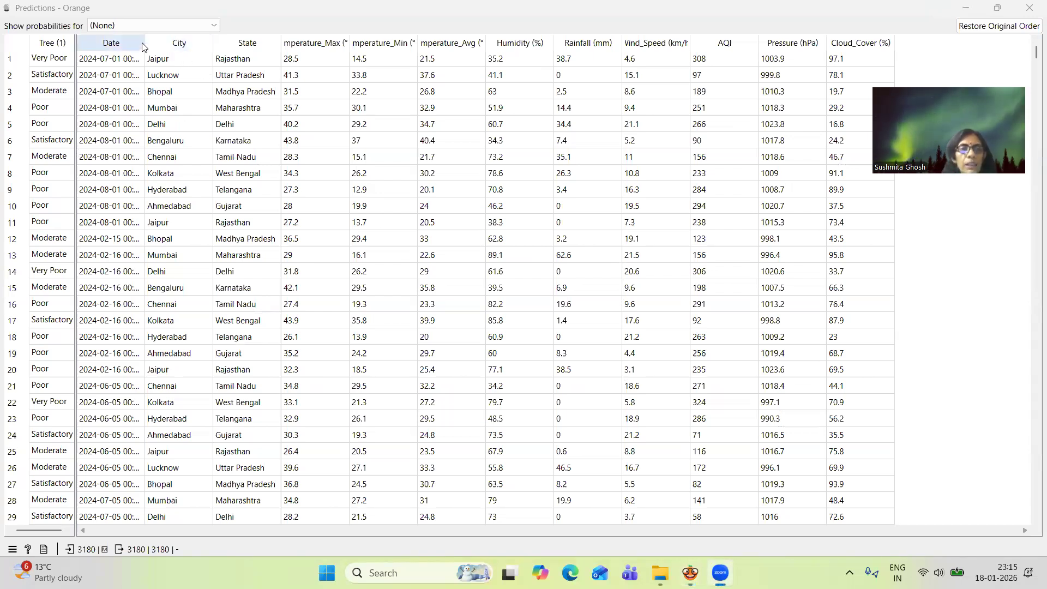
{"action": "left_click_drag", "start_coordinate": [145, 43], "coordinate": [197, 50]}
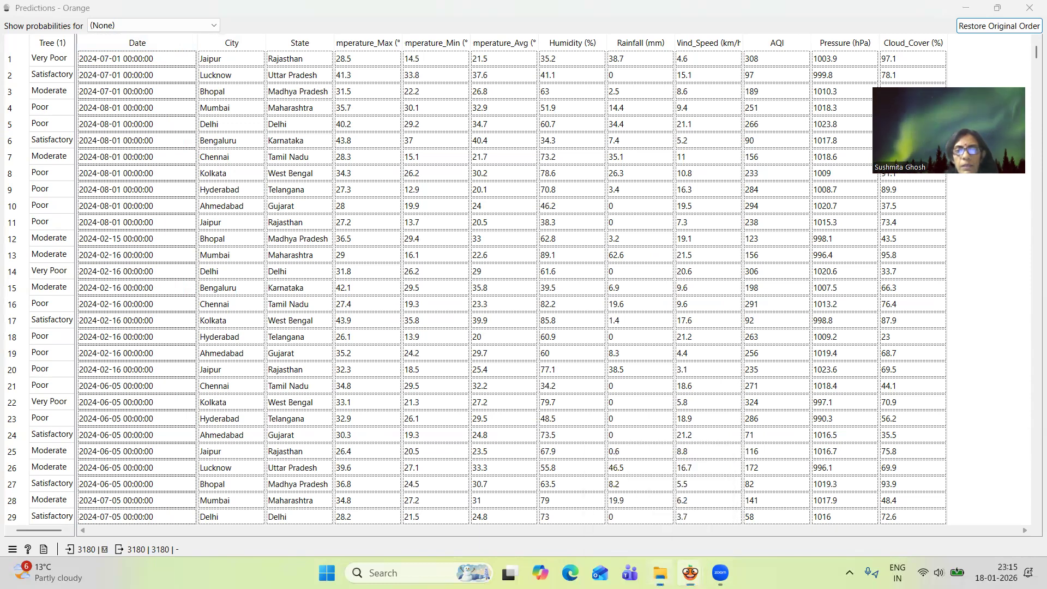
Switch to File Explorer and open the test_chk file from the AQI (classification) folder in Excel
{"action": "left_click", "coordinate": [659, 572]}
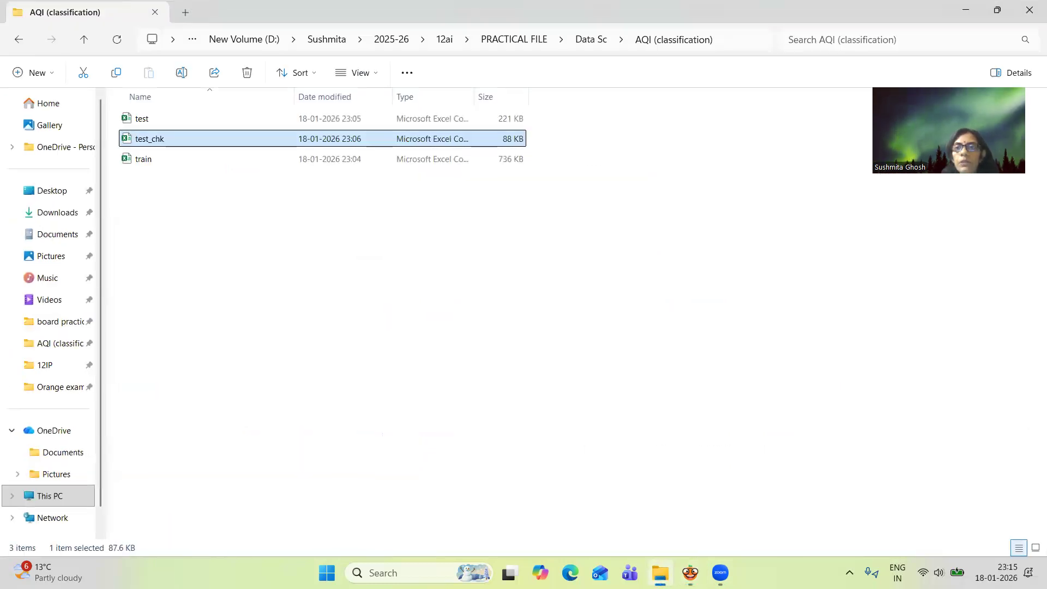
{"action": "left_click", "coordinate": [713, 245]}
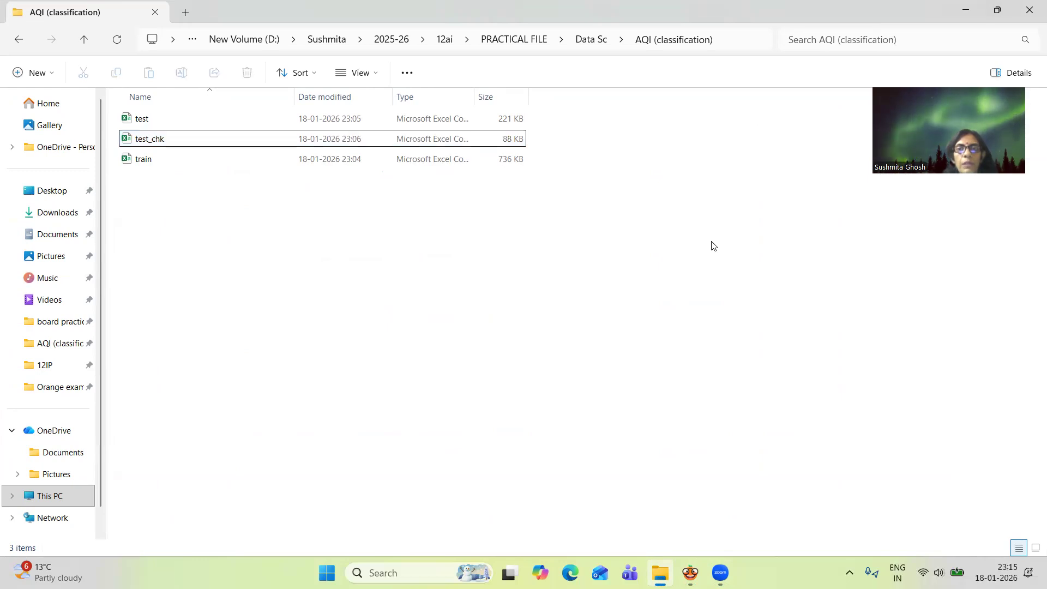
{"action": "left_click", "coordinate": [206, 141]}
{"action": "double_click", "coordinate": [206, 141]}
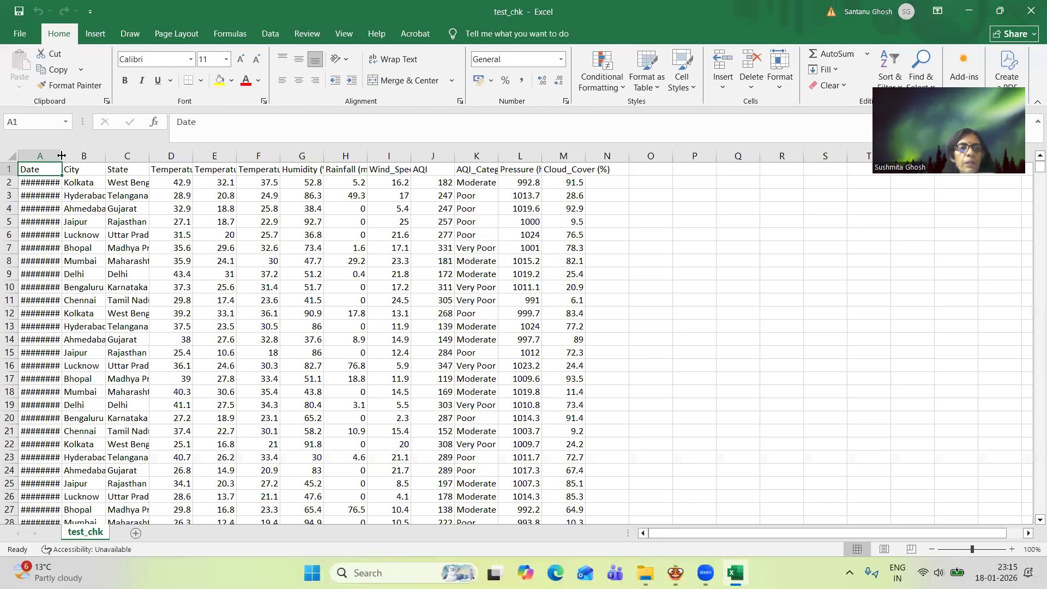
Widen the Date column in test_chk so the full dates fit
{"action": "left_click_drag", "start_coordinate": [62, 156], "coordinate": [133, 163]}
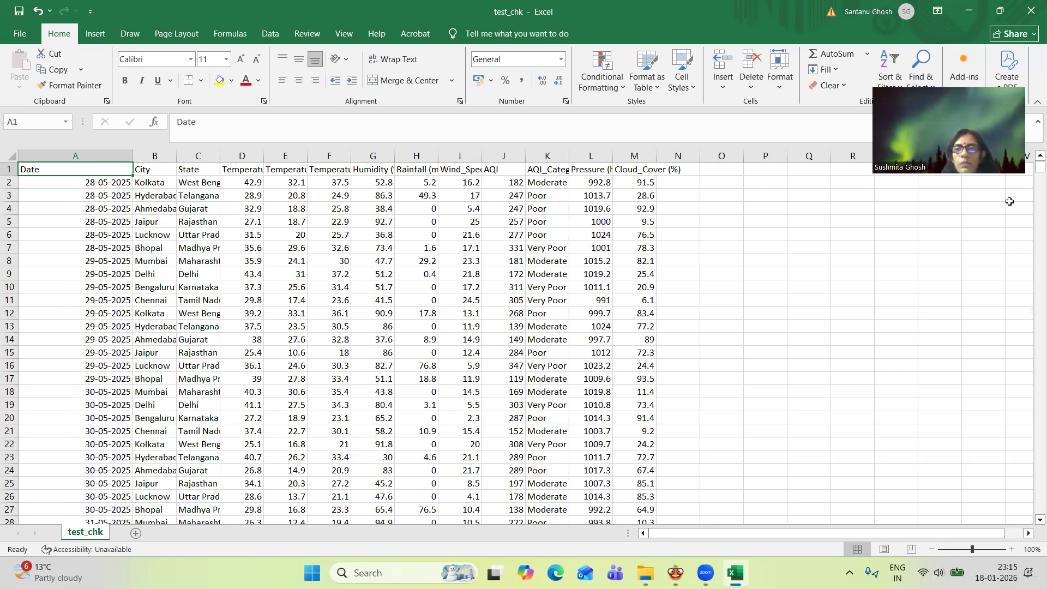
{"action": "mouse_move", "coordinate": [1030, 167]}
{"action": "left_mouse_down"}
{"action": "mouse_move", "coordinate": [1030, 473]}
{"action": "mouse_move", "coordinate": [1030, 169]}
{"action": "left_mouse_up"}
{"action": "left_click", "coordinate": [824, 195]}
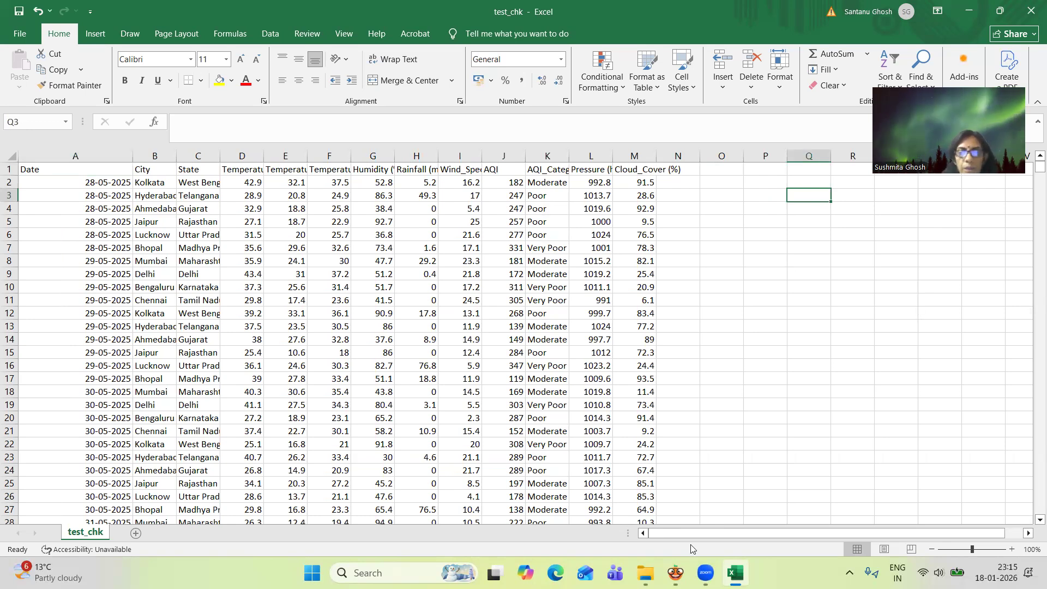
Switch to Orange's Predictions window and look through the predictions down to the late May 2025 rows
{"action": "mouse_move", "coordinate": [735, 572]}
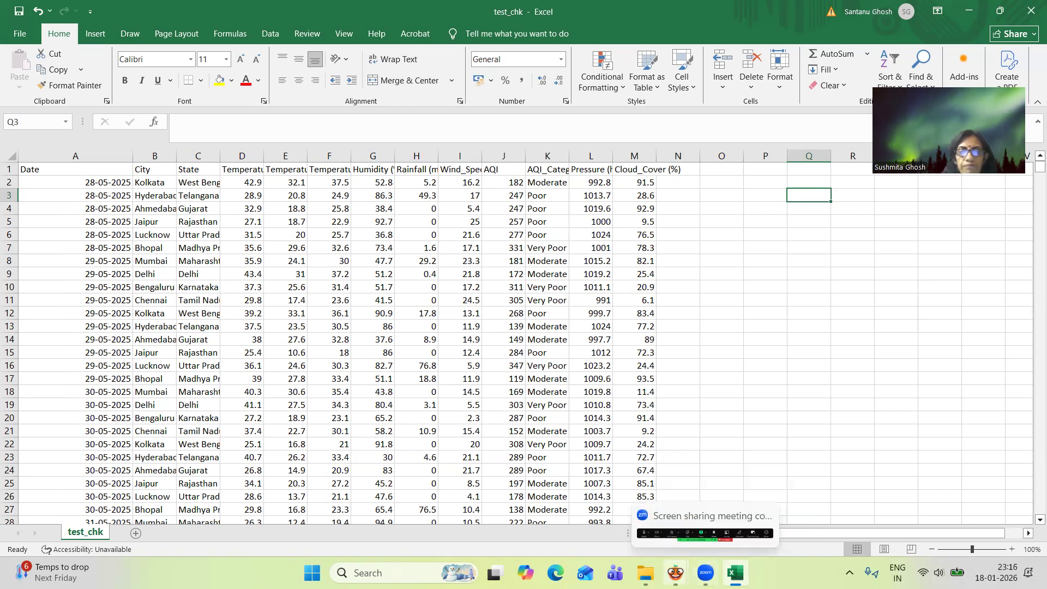
{"action": "left_click", "coordinate": [677, 572]}
{"action": "left_click", "coordinate": [742, 501]}
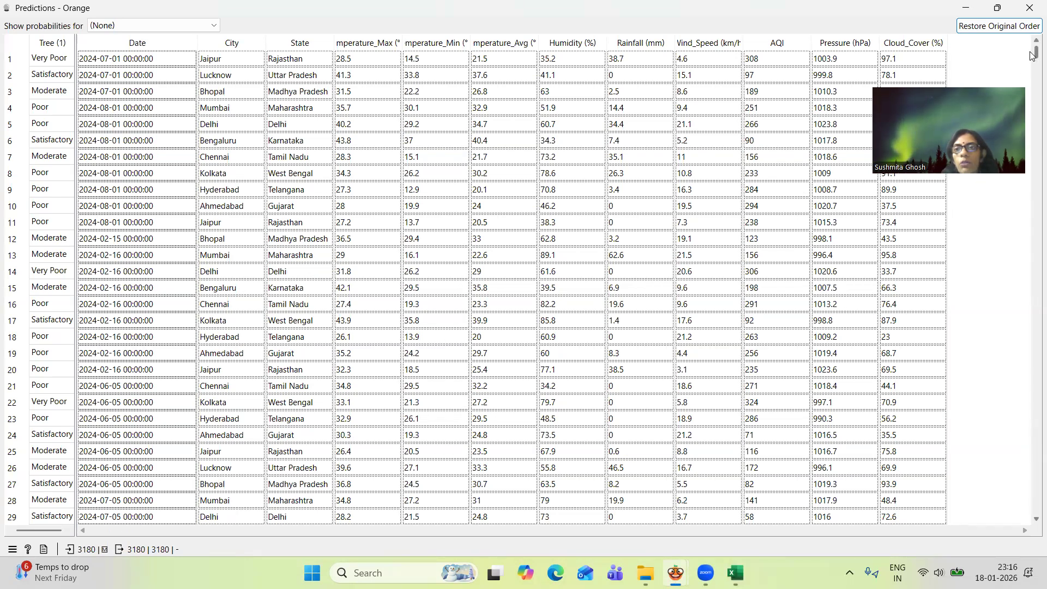
{"action": "left_click_drag", "start_coordinate": [1032, 57], "coordinate": [1032, 335]}
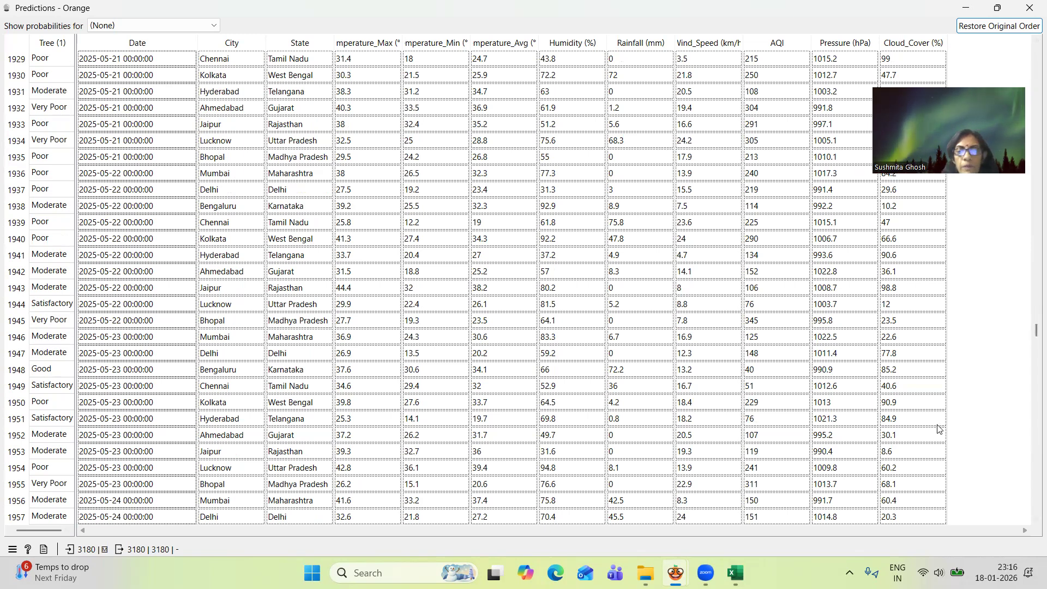
Switch back to test_chk in Excel, restore its window to a smaller size and place it over the Predictions table
{"action": "mouse_move", "coordinate": [735, 572]}
{"action": "left_click", "coordinate": [735, 505]}
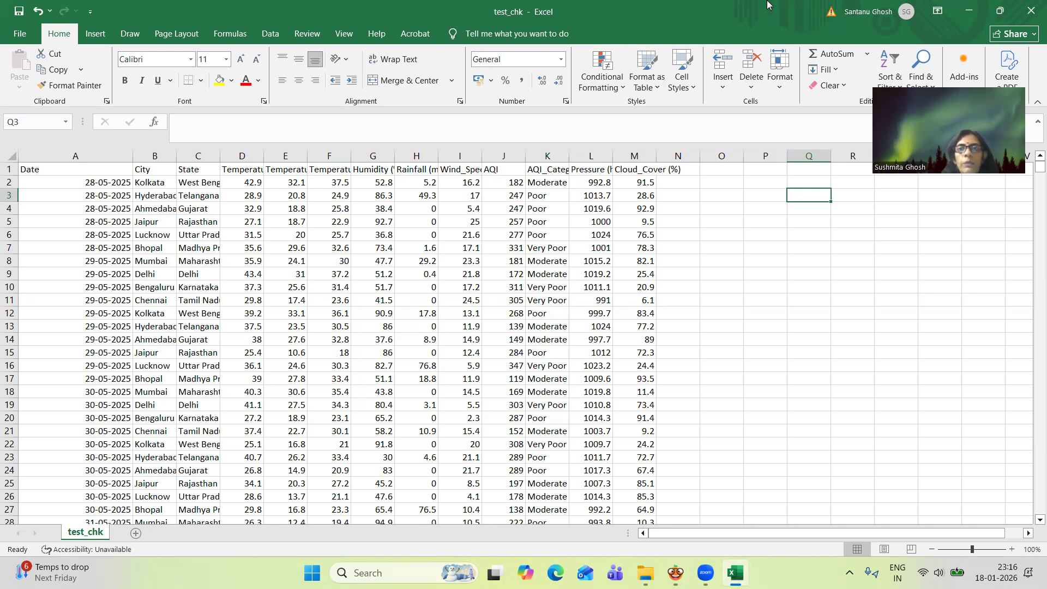
{"action": "left_click", "coordinate": [999, 11]}
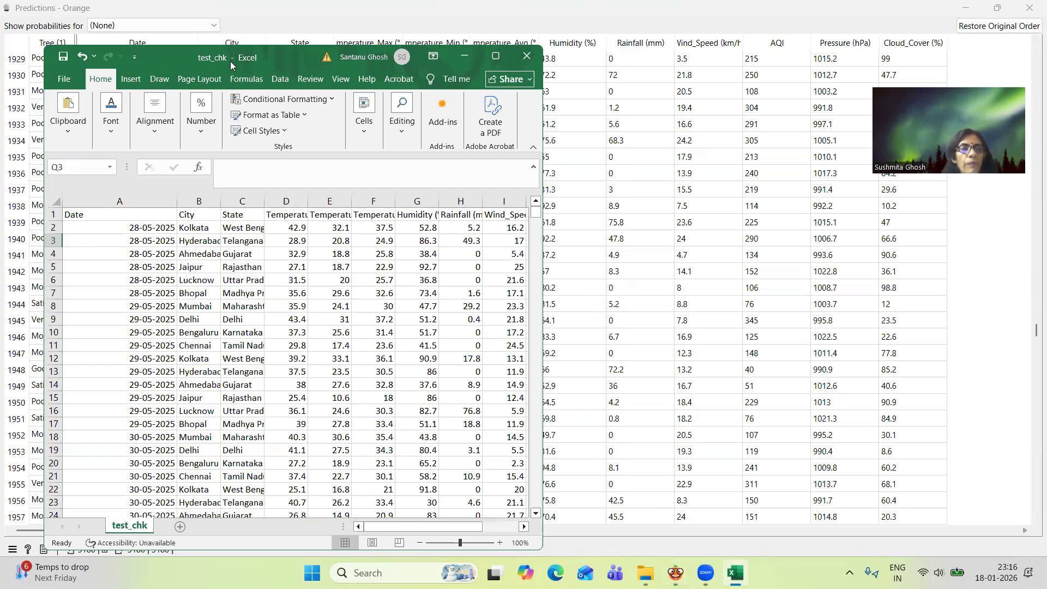
{"action": "left_click_drag", "start_coordinate": [230, 66], "coordinate": [510, 45]}
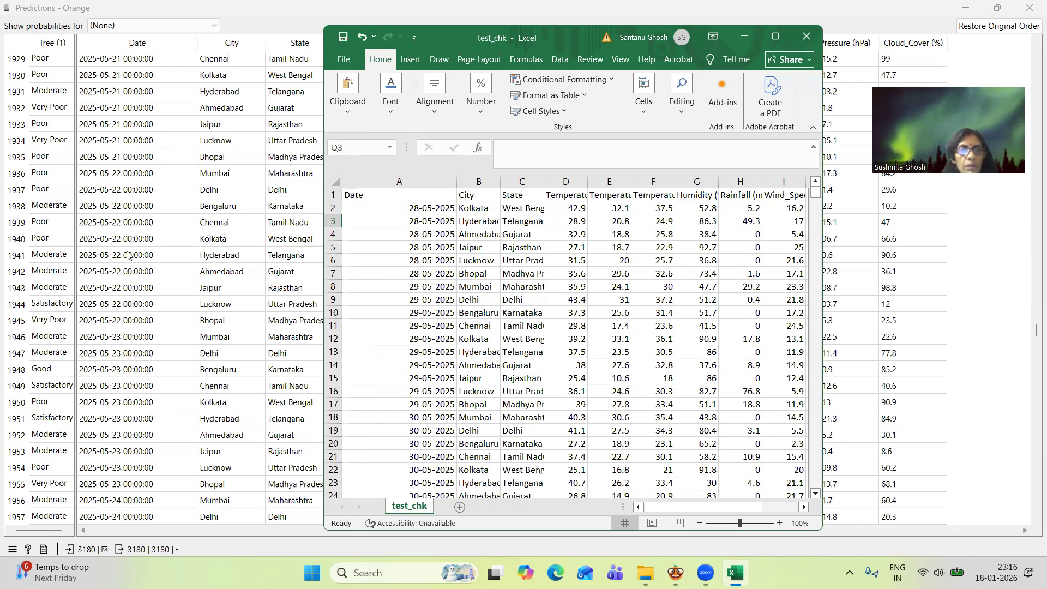
Switch to Orange and locate the 2025-05-28 rows in the Predictions table, selecting the Mumbai row
{"action": "left_click", "coordinate": [1032, 337]}
{"action": "left_click_drag", "start_coordinate": [1032, 337], "coordinate": [1032, 366]}
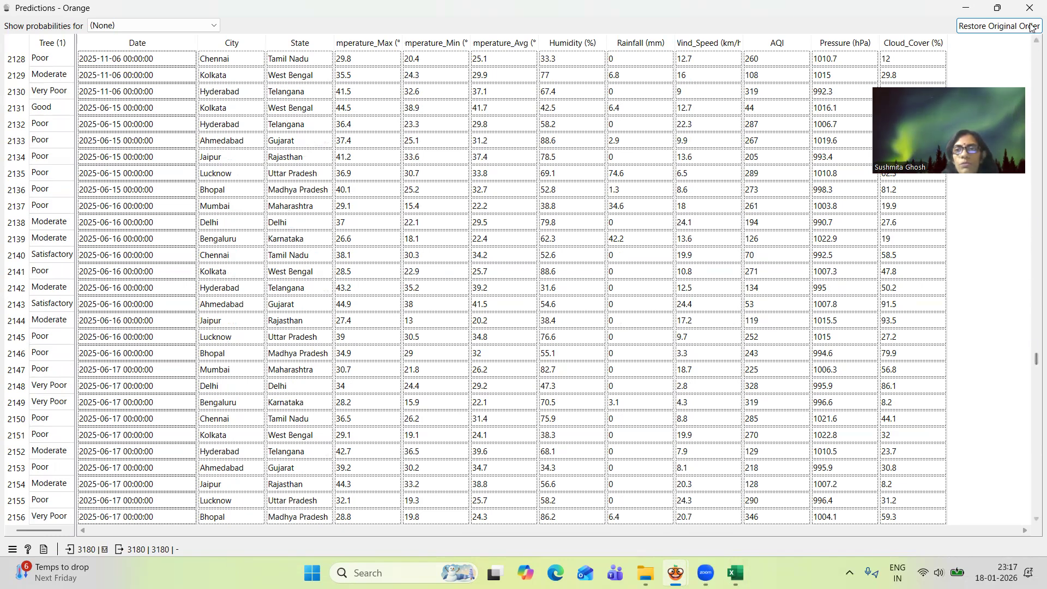
{"action": "scroll", "coordinate": [1032, 47], "scroll_direction": "up", "scroll_amount": 6}
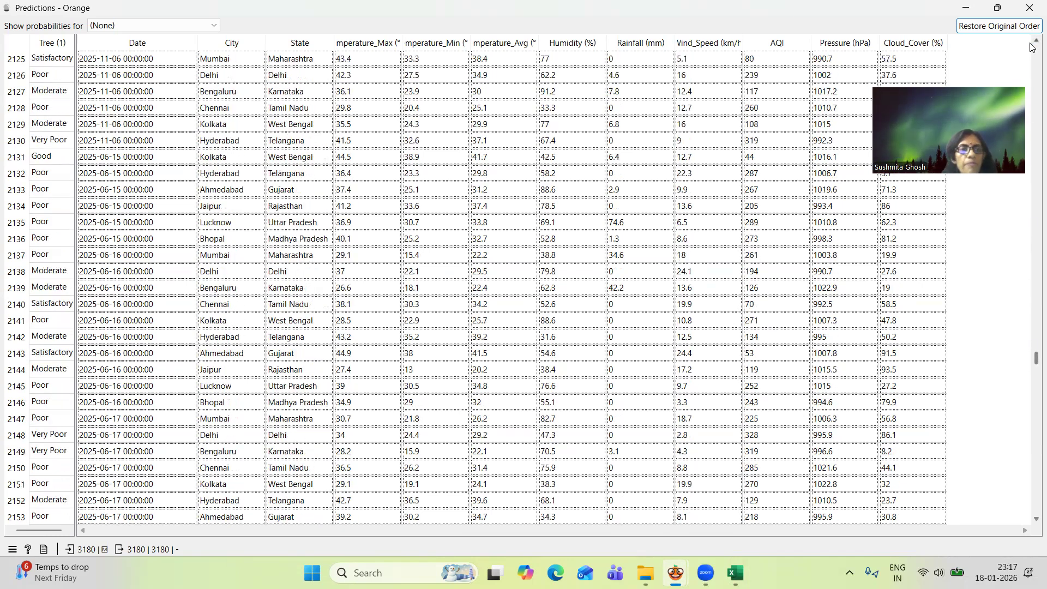
{"action": "scroll", "coordinate": [1032, 46], "scroll_direction": "up", "scroll_amount": 5}
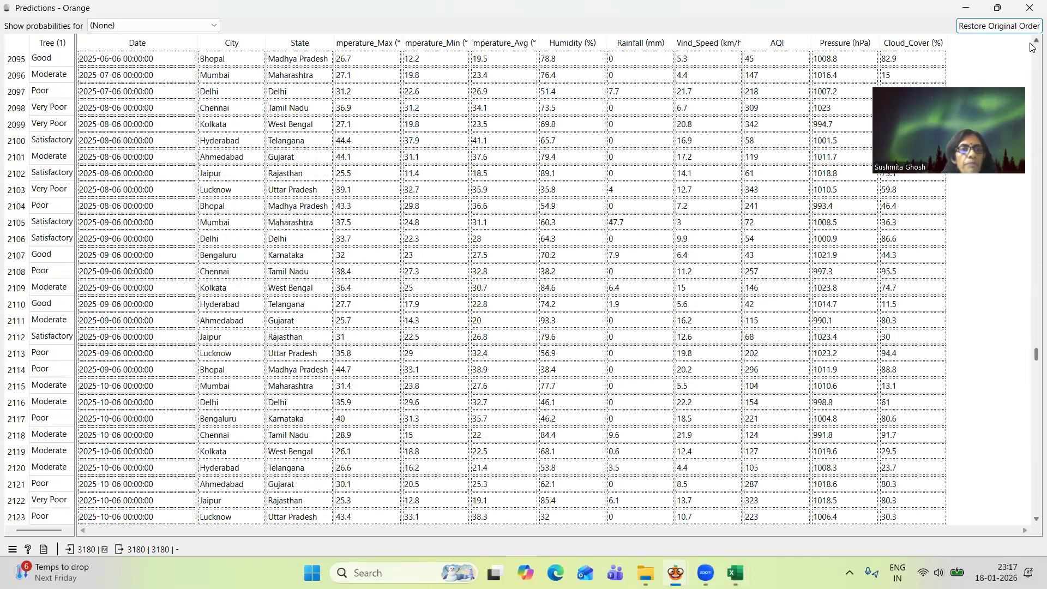
{"action": "scroll", "coordinate": [1032, 47], "scroll_direction": "up", "scroll_amount": 7}
{"action": "scroll", "coordinate": [1032, 47], "scroll_direction": "up", "scroll_amount": 10}
{"action": "scroll", "coordinate": [1032, 47], "scroll_direction": "up", "scroll_amount": 6}
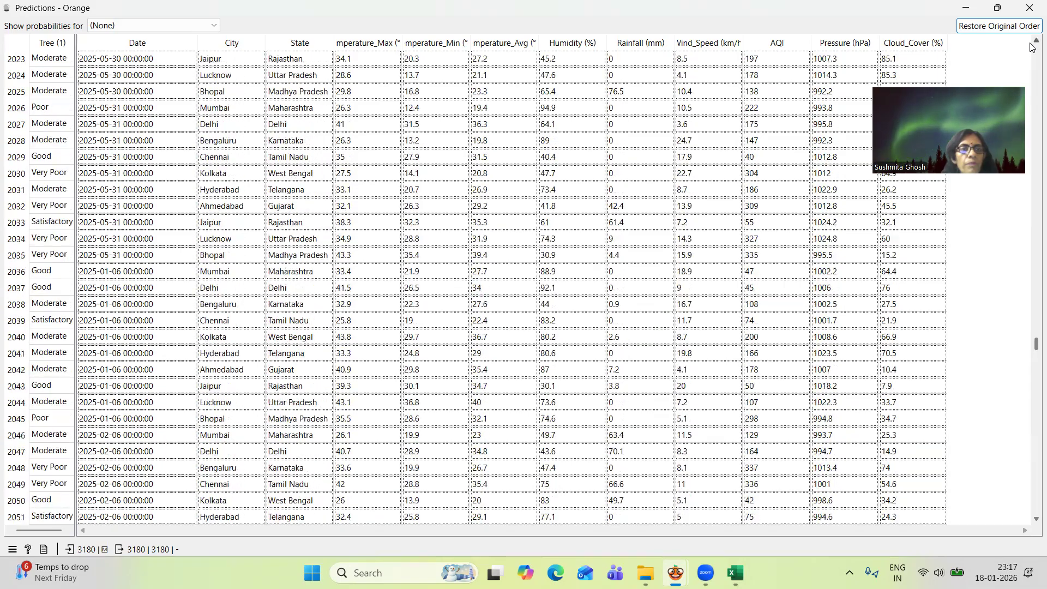
{"action": "scroll", "coordinate": [1032, 47], "scroll_direction": "up", "scroll_amount": 3}
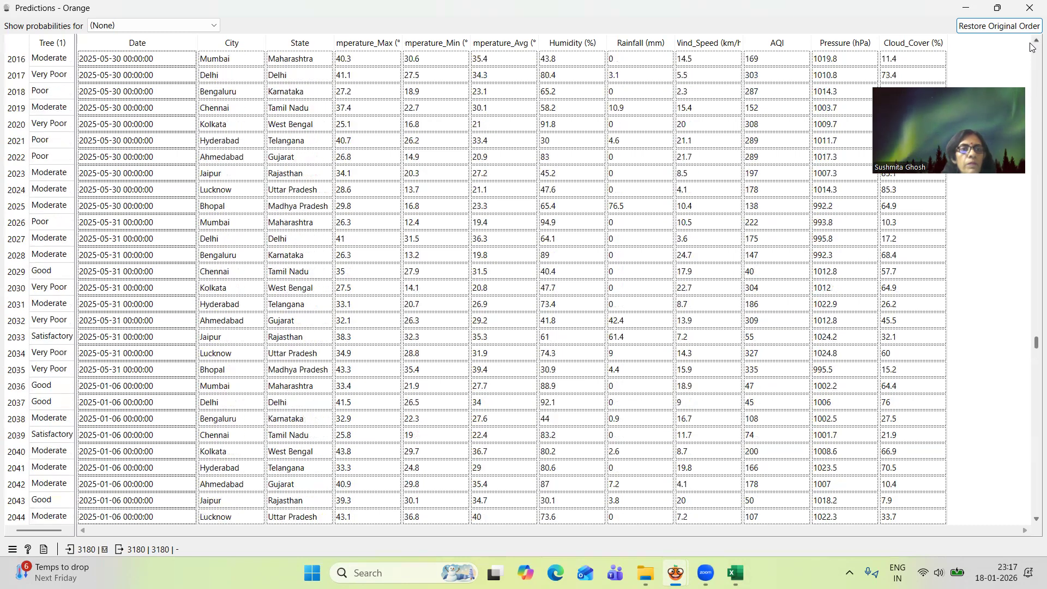
{"action": "scroll", "coordinate": [1032, 47], "scroll_direction": "up", "scroll_amount": 3}
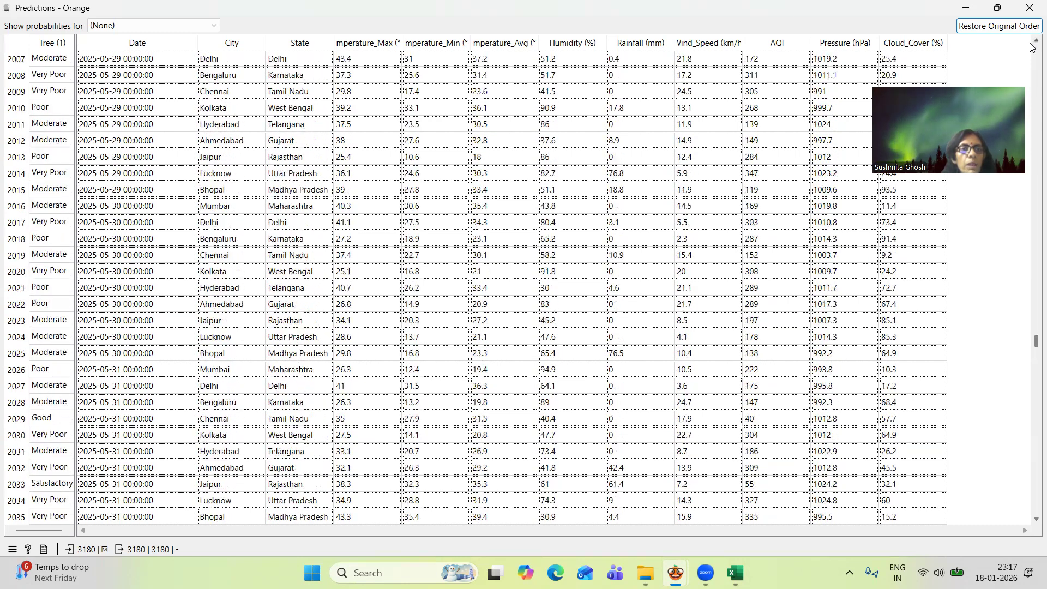
{"action": "scroll", "coordinate": [1032, 47], "scroll_direction": "up", "scroll_amount": 4}
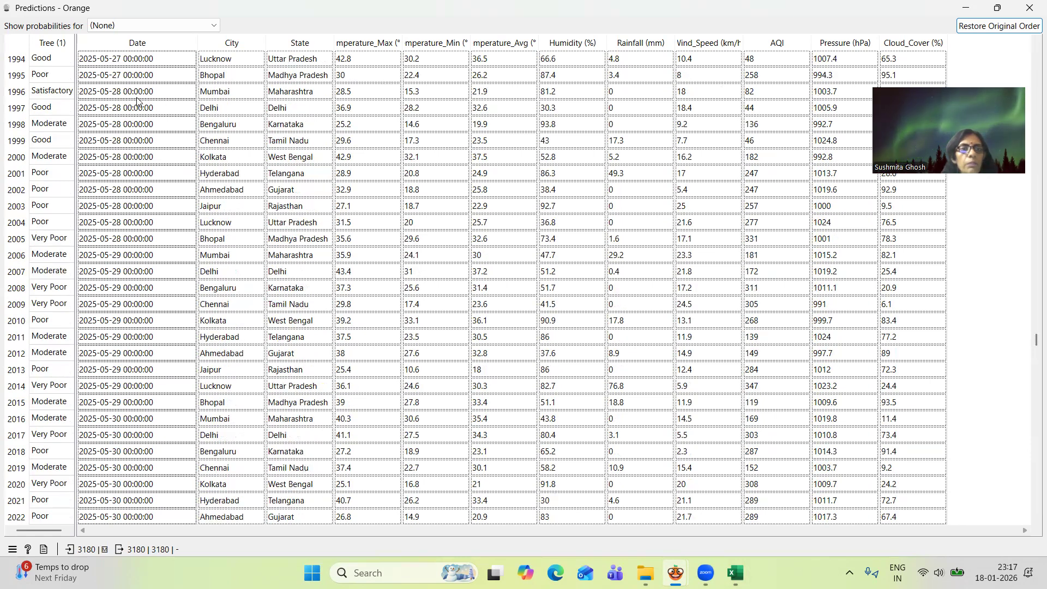
{"action": "left_click", "coordinate": [120, 97]}
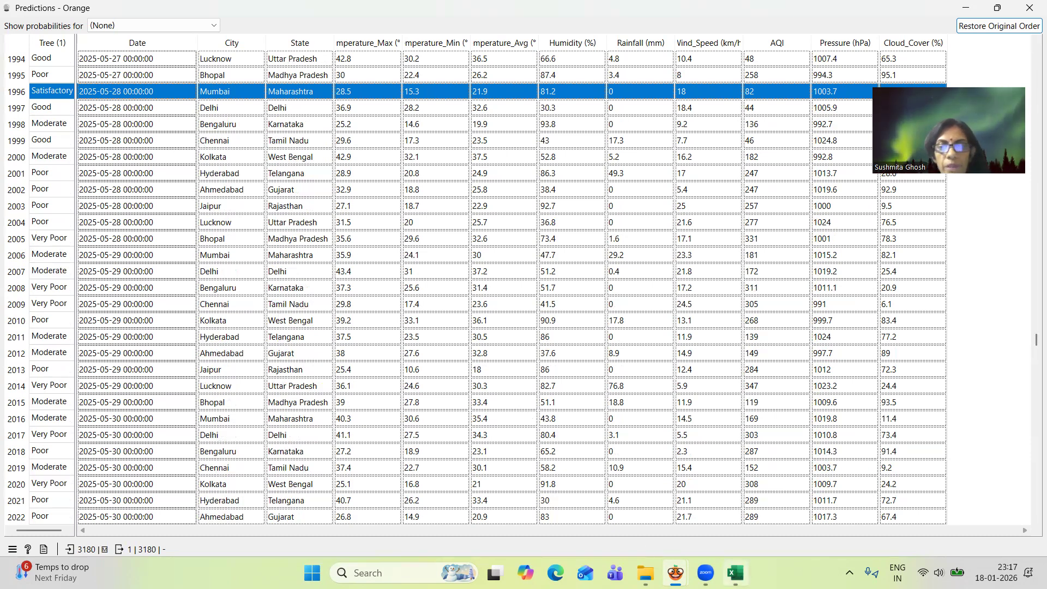
Switch to test_chk in Excel and check the AQI_Category of the 28-05-2025 Kolkata record against its prediction
{"action": "mouse_move", "coordinate": [735, 572]}
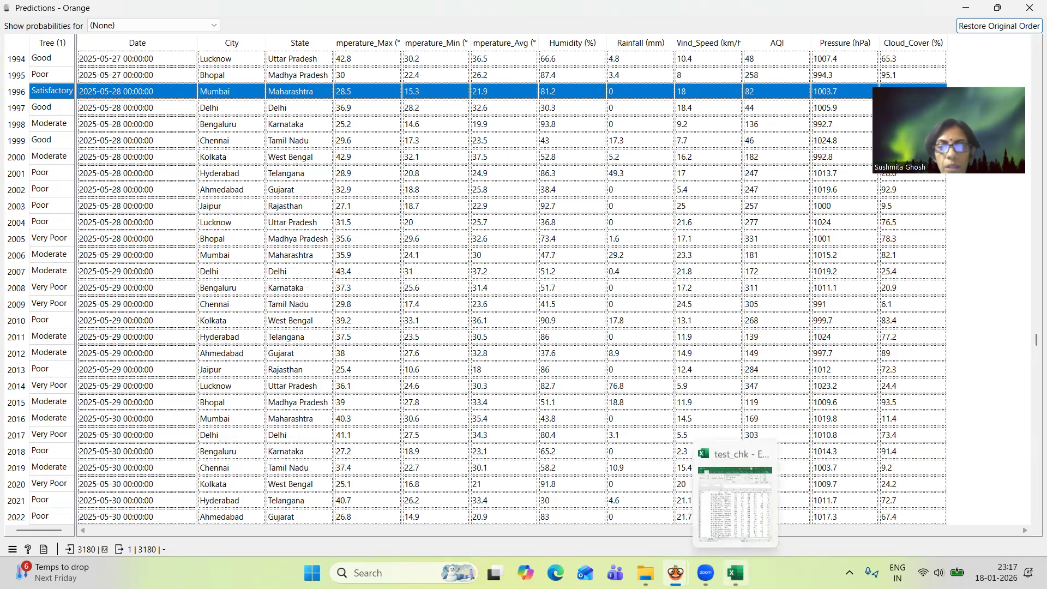
{"action": "left_click", "coordinate": [738, 543]}
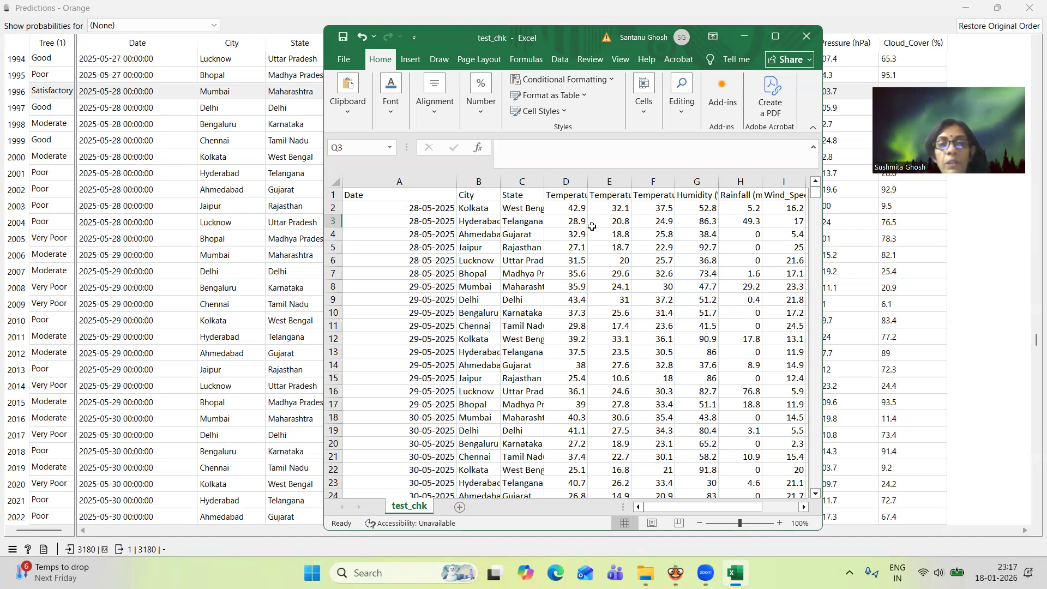
{"action": "left_click", "coordinate": [572, 205]}
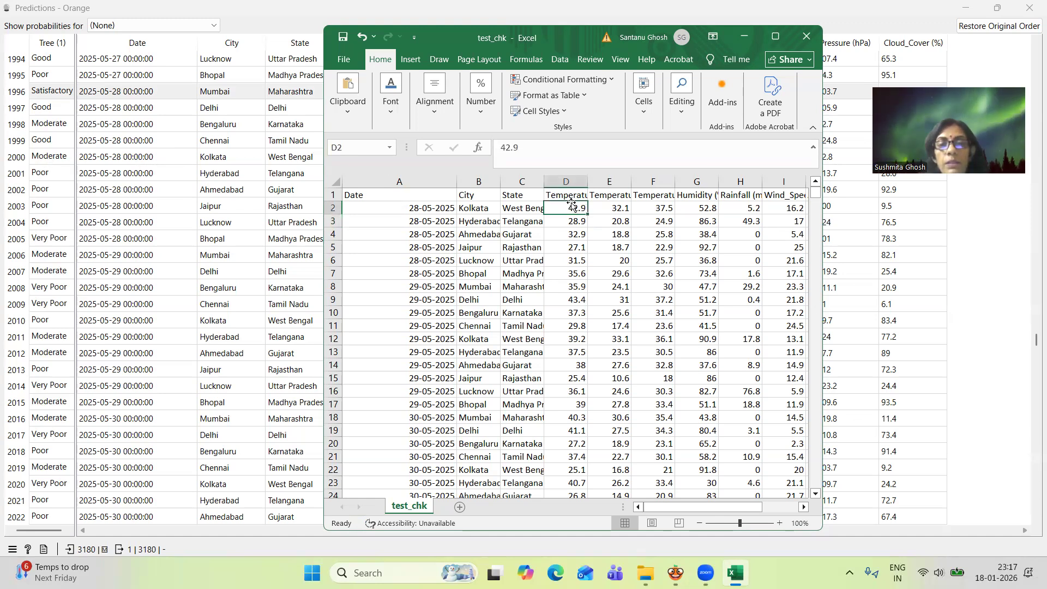
{"action": "key", "text": "Right"}
{"action": "key", "text": "Right"}
{"action": "key", "text": "Right"}
{"action": "key", "text": "Right"}
{"action": "key", "text": "Right"}
{"action": "key", "text": "Right"}
{"action": "key", "text": "Right"}
{"action": "key", "text": "Right"}
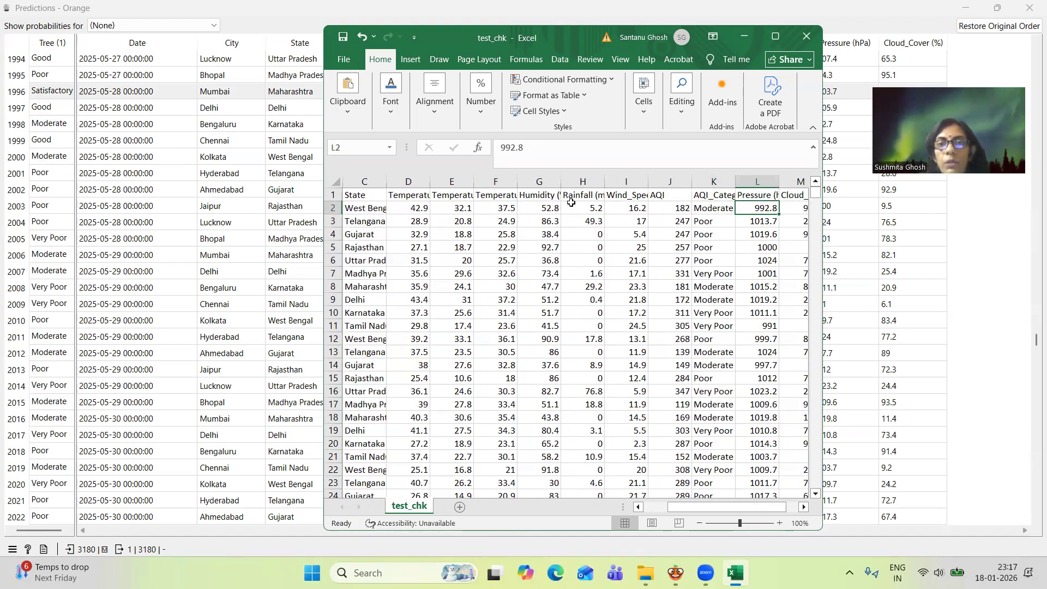
{"action": "key", "text": "Left"}
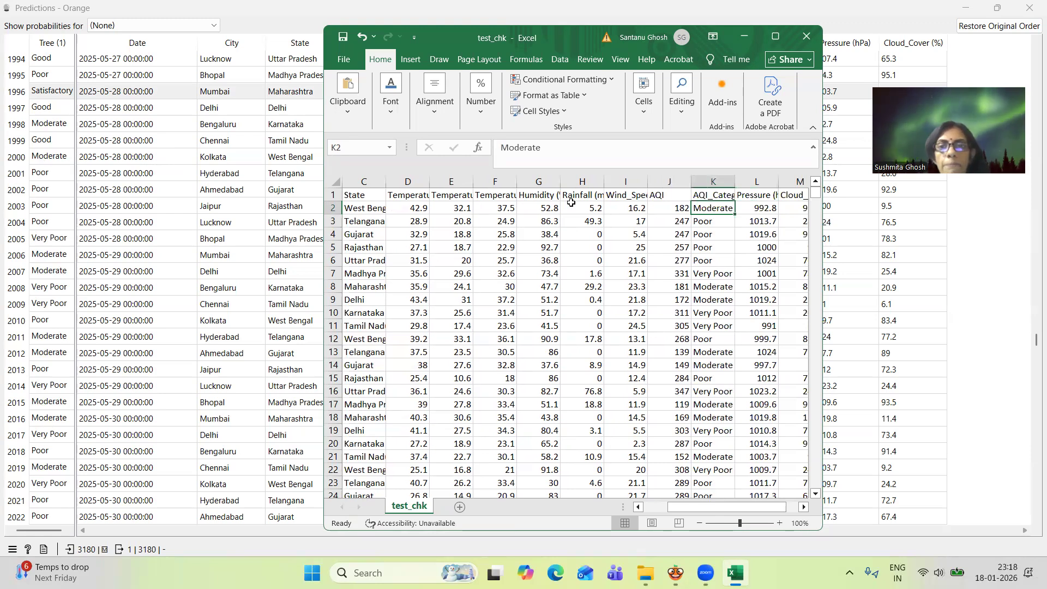
{"action": "key", "text": "Left"}
{"action": "key", "text": "Left"}
{"action": "key", "text": "Home"}
Compare the 28-05-2025 Hyderabad record's AQI_Category in test_chk with the matching row in Orange's Predictions table
{"action": "left_click", "coordinate": [436, 218]}
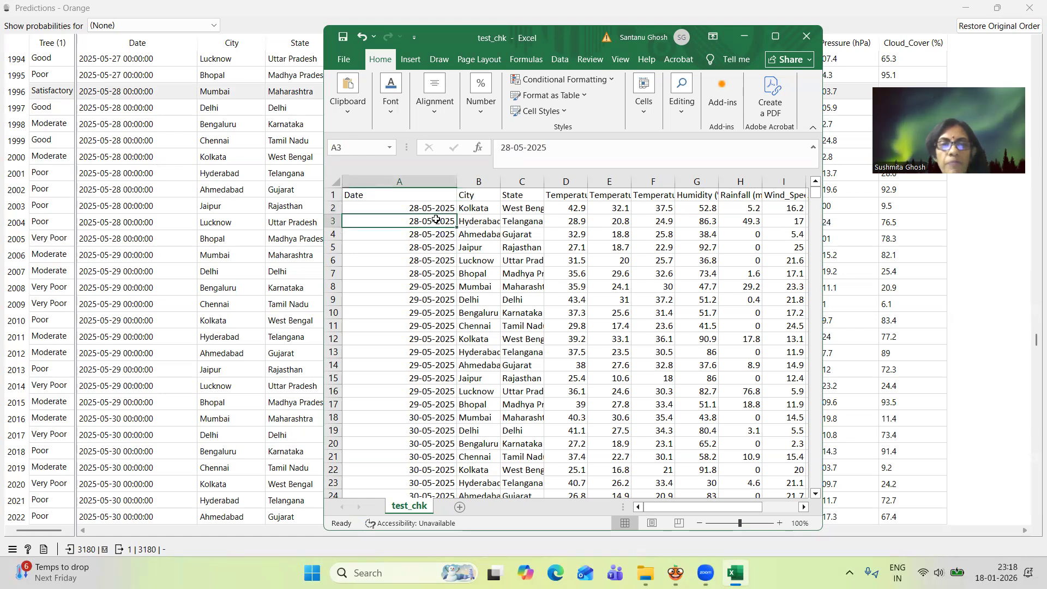
{"action": "key", "text": "Right"}
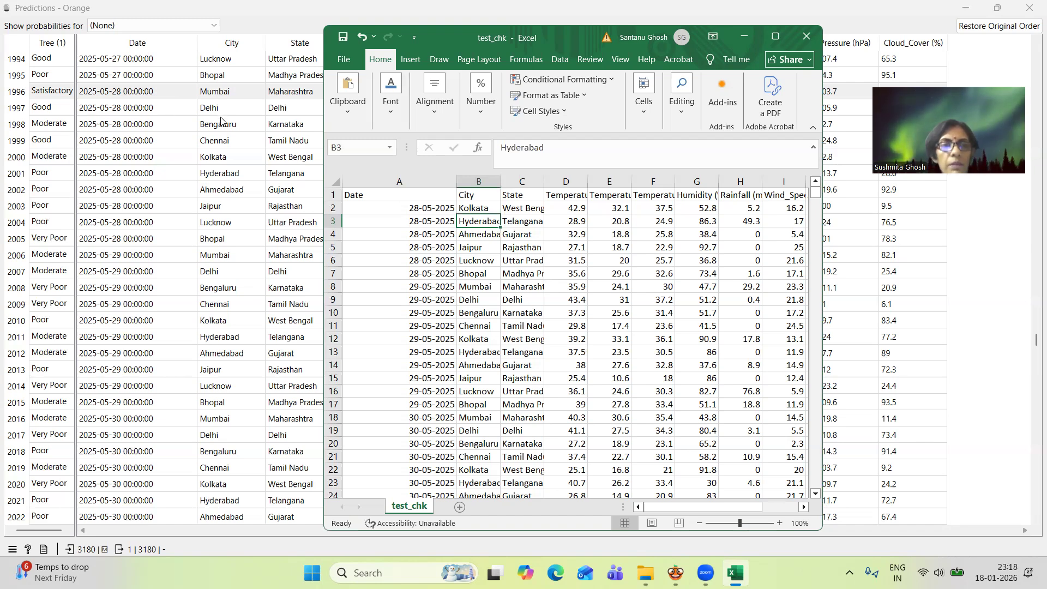
{"action": "left_click", "coordinate": [219, 175]}
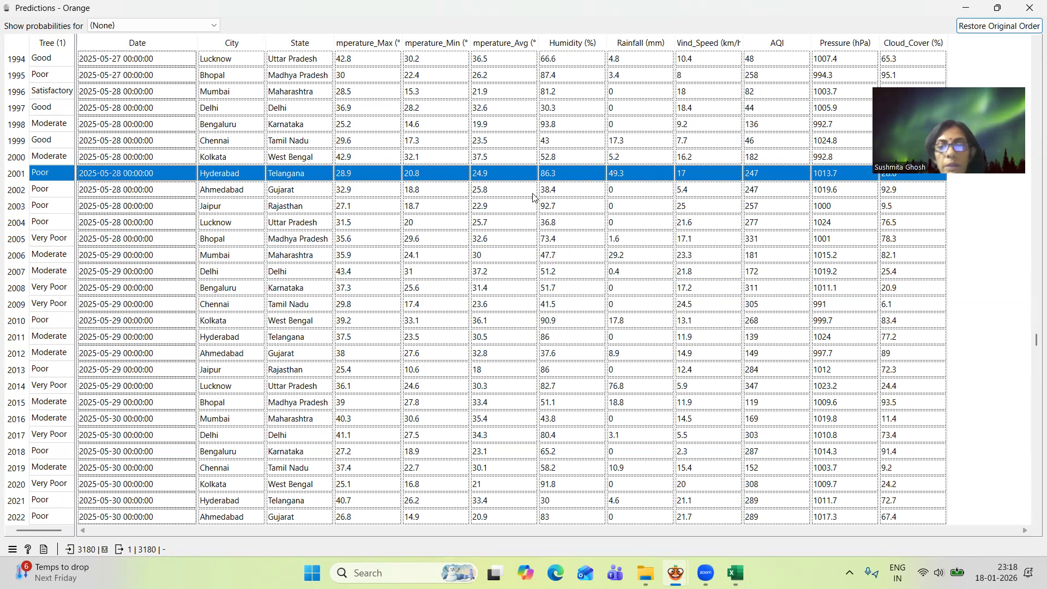
{"action": "mouse_move", "coordinate": [735, 572]}
{"action": "left_click", "coordinate": [763, 545]}
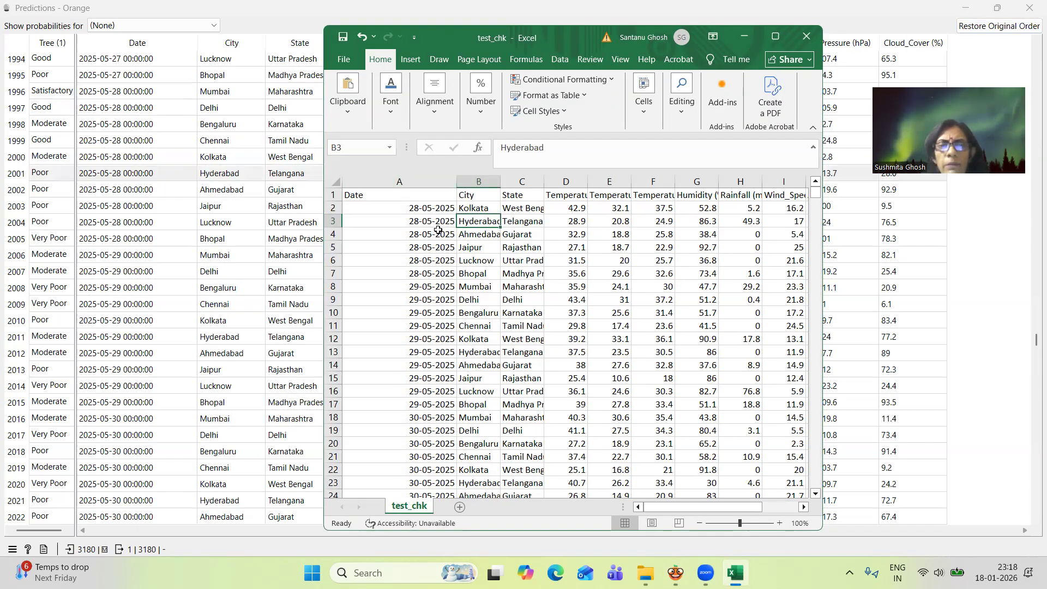
{"action": "left_click", "coordinate": [526, 218]}
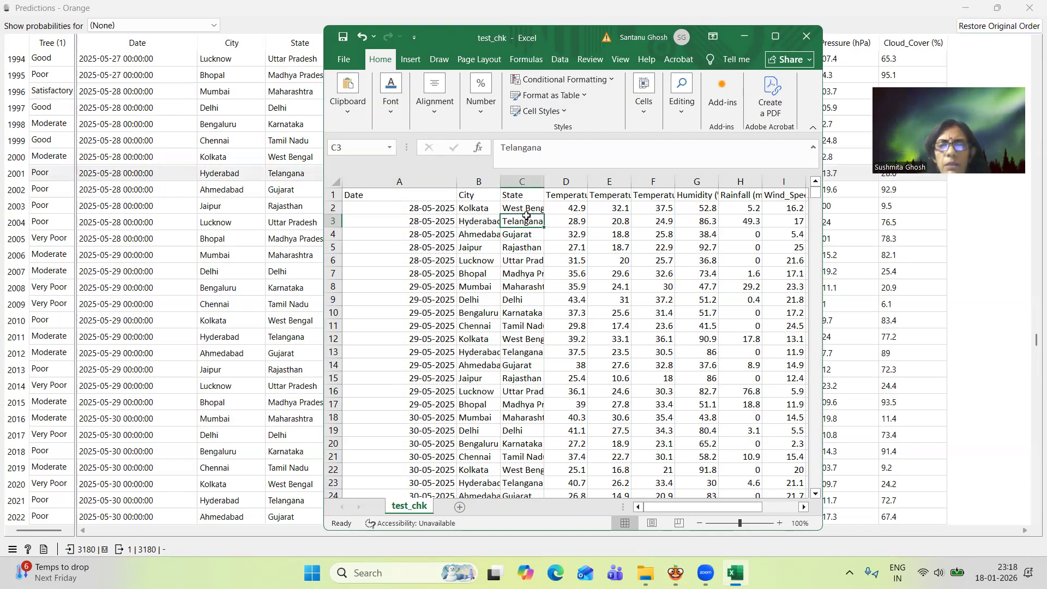
{"action": "key", "text": "Right"}
{"action": "key", "text": "Right"}
{"action": "key", "text": "Right"}
{"action": "key", "text": "Right"}
{"action": "key", "text": "Right"}
{"action": "key", "text": "Right"}
{"action": "key", "text": "Right"}
{"action": "key", "text": "Right"}
{"action": "key", "text": "Right"}
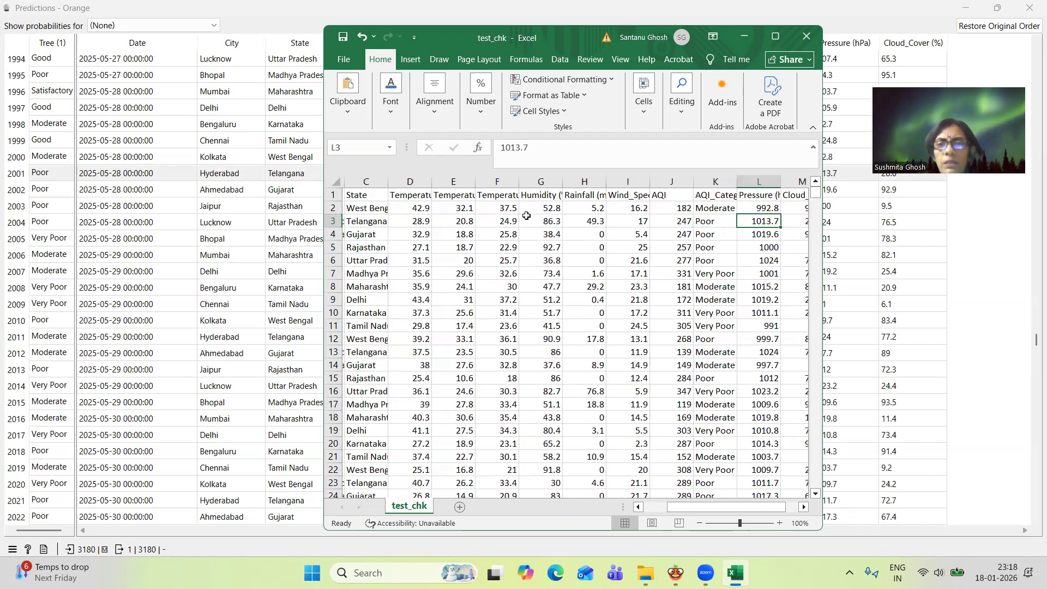
{"action": "key", "text": "Left"}
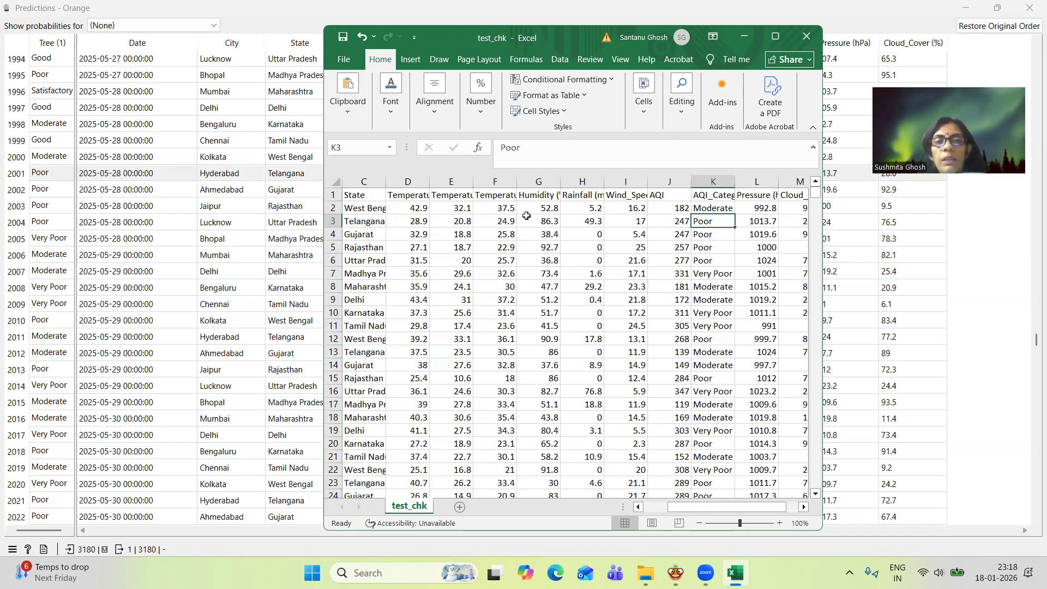
Close test_chk with its changes saved, and close Orange's Predictions window
{"action": "left_click", "coordinate": [810, 40]}
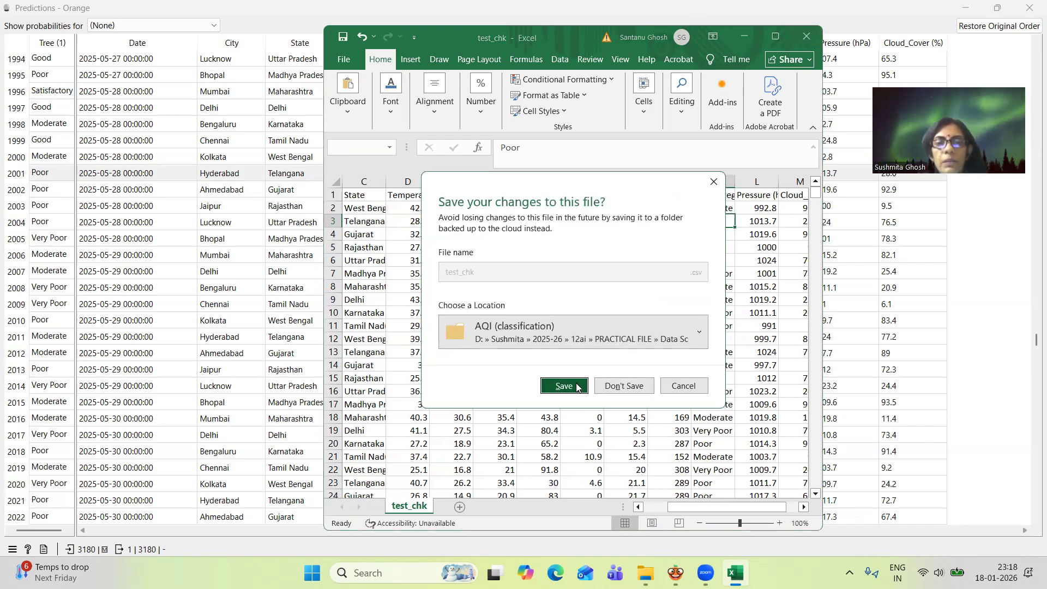
{"action": "left_click", "coordinate": [564, 386]}
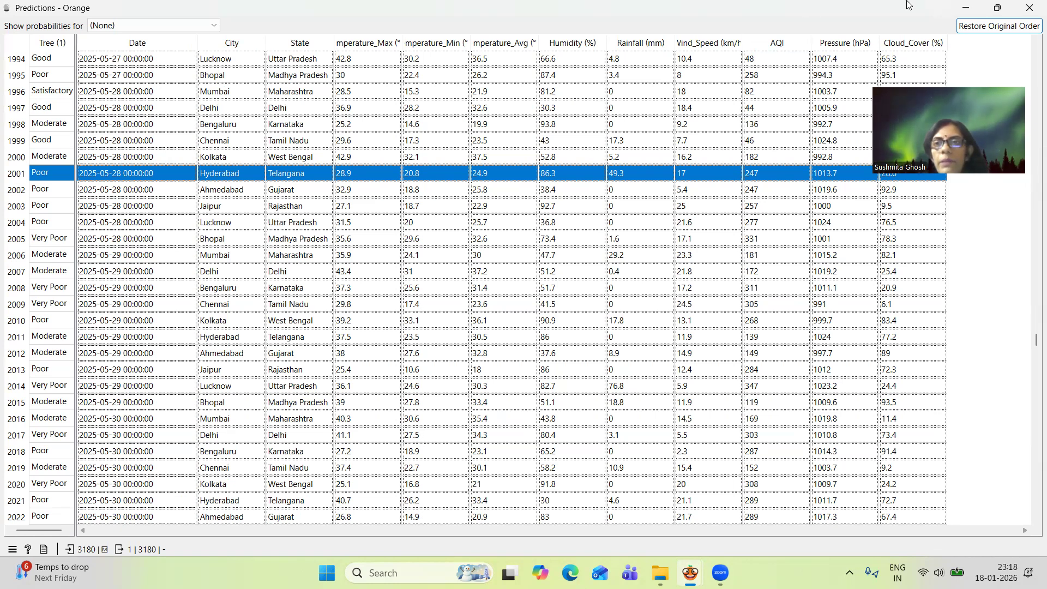
{"action": "left_click", "coordinate": [1023, 8]}
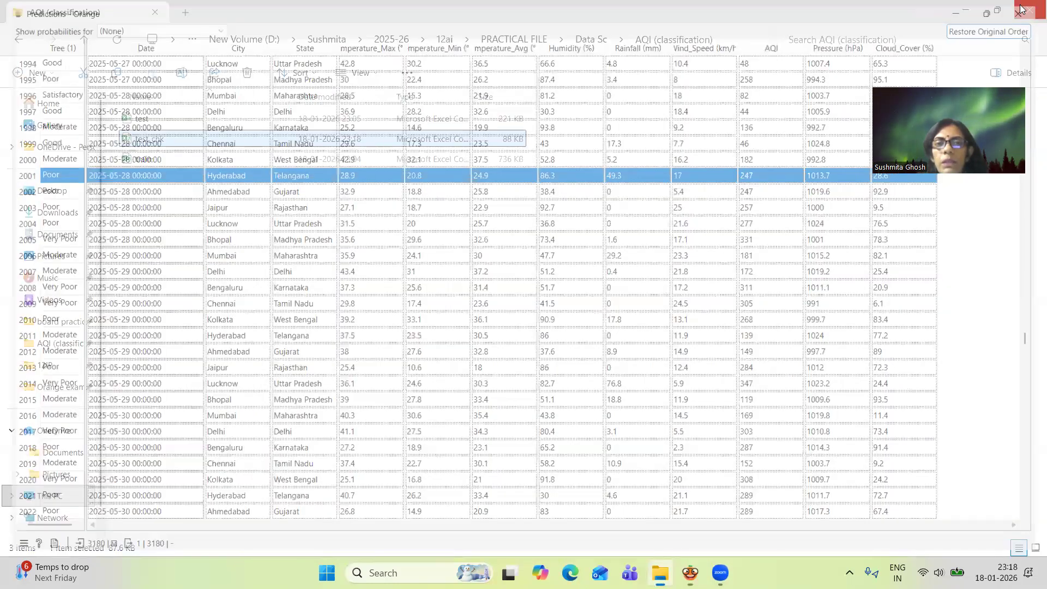
Minimize the File Explorer window and move the Orange workflow window higher on the desktop
{"action": "left_click", "coordinate": [967, 10]}
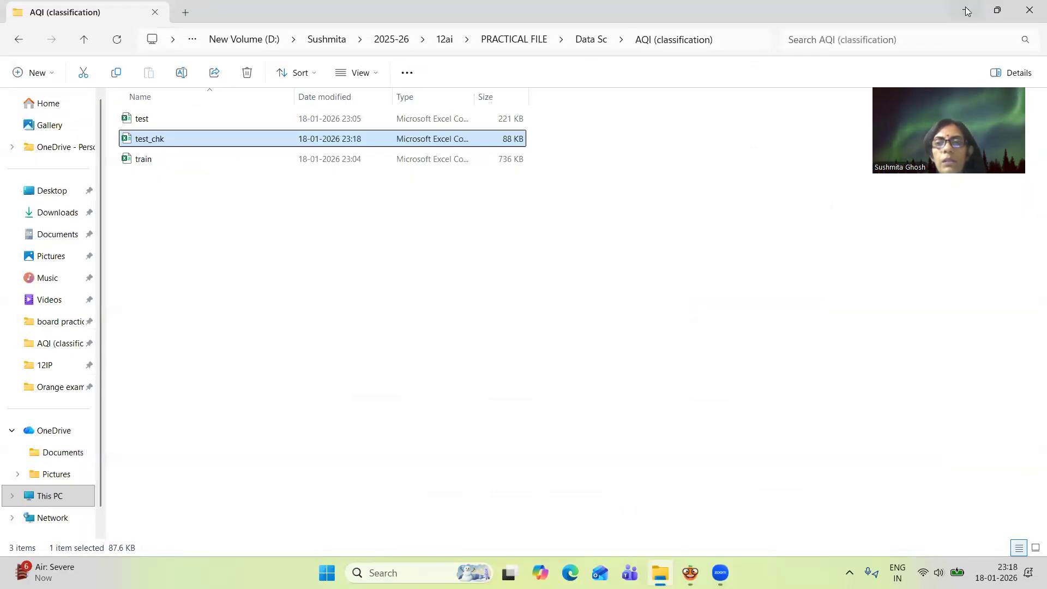
{"action": "left_click", "coordinate": [966, 10]}
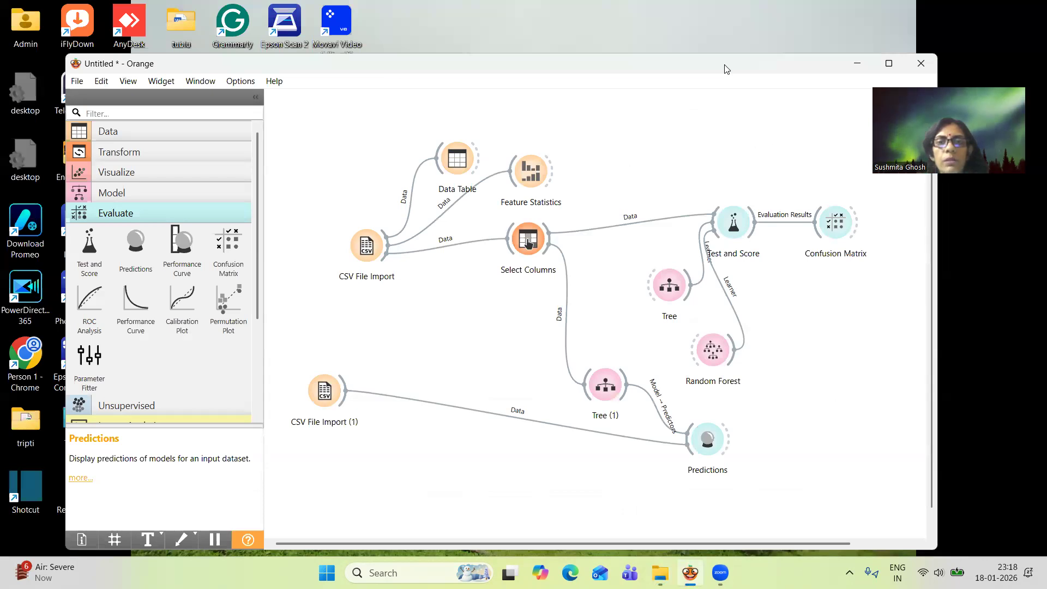
{"action": "left_click_drag", "start_coordinate": [724, 69], "coordinate": [737, 34]}
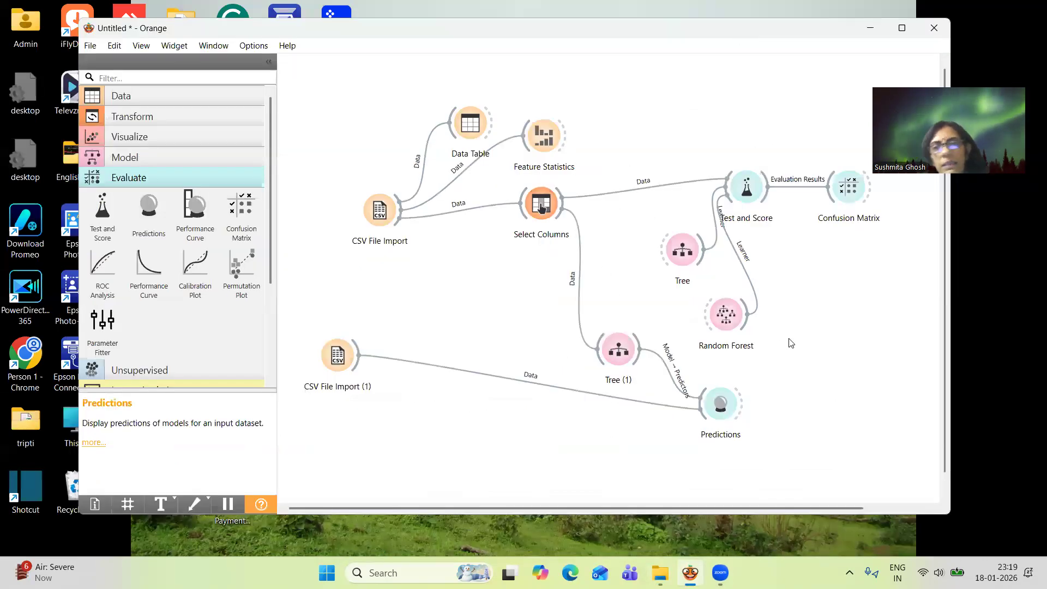